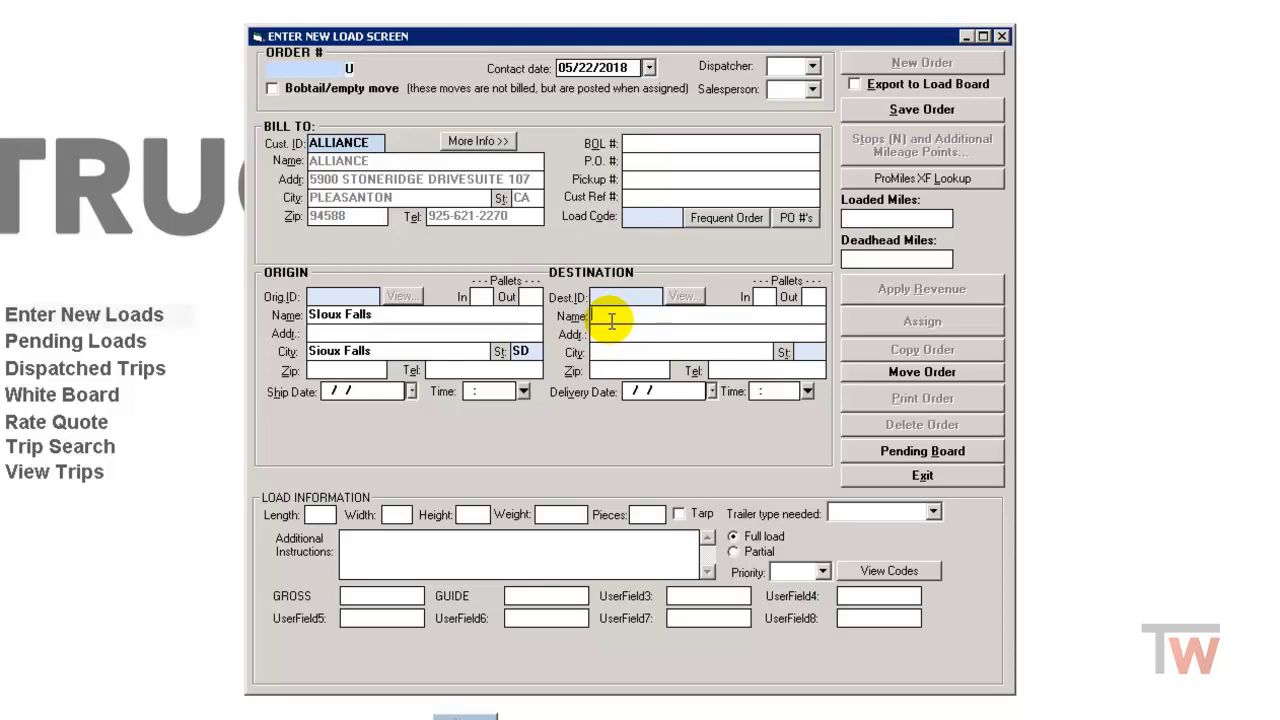
# Enter New York as the destination name and city, with NY as the state
pyautogui.write('Ne')
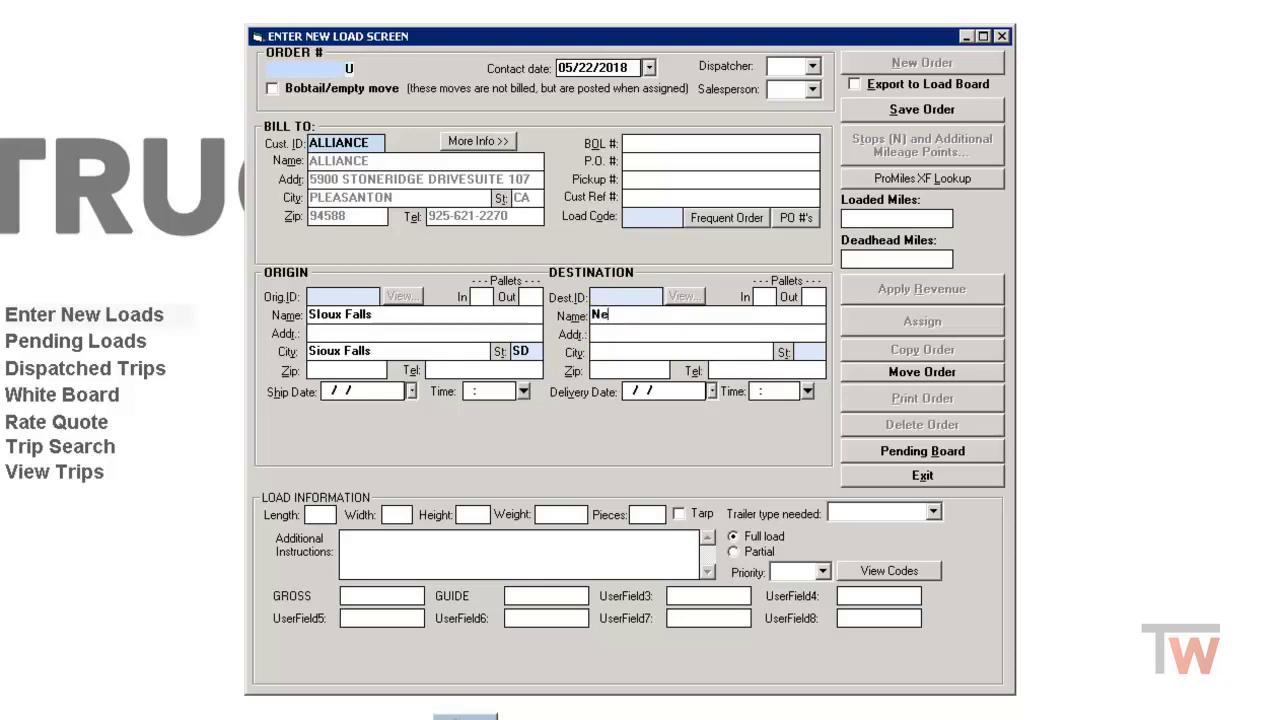
pyautogui.write('New')
pyautogui.press('BackSpace')
pyautogui.press('BackSpace')
pyautogui.press('Tab')
pyautogui.write('NY')
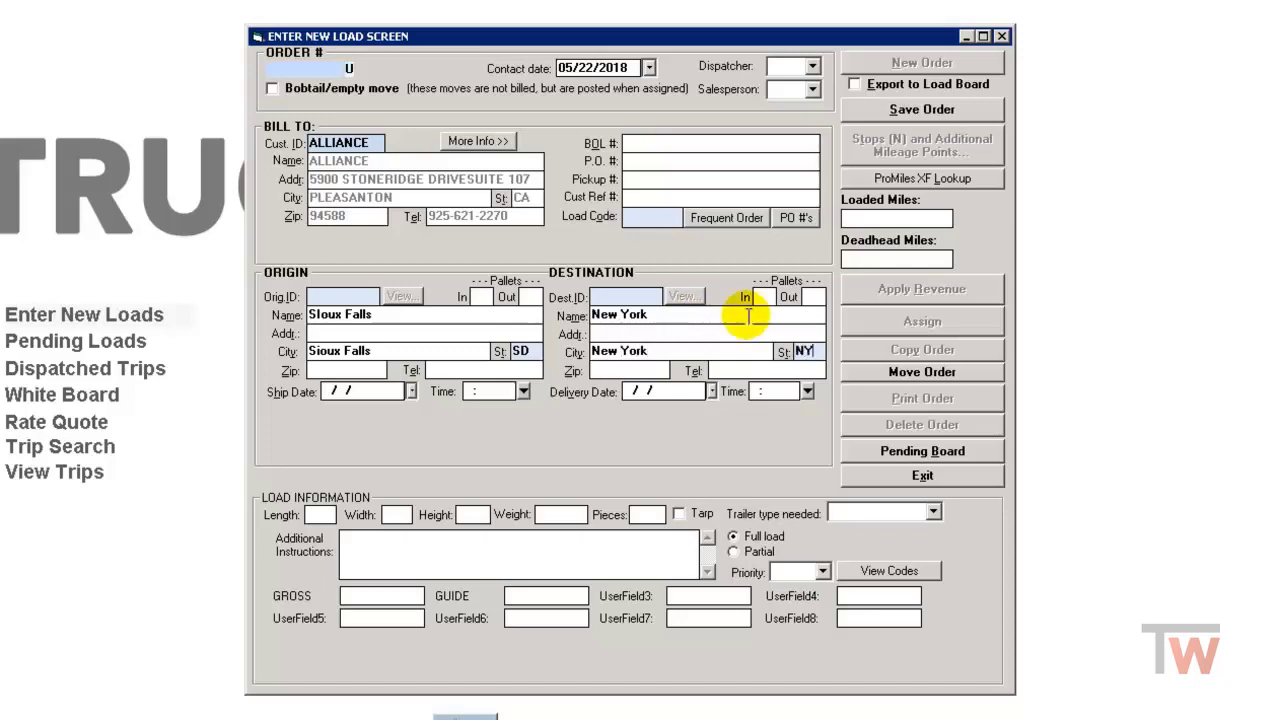
# Set the ship date to 05/20/2018 and the delivery date to 05/24/2018, dismissing the weekend reminder
pyautogui.click(410, 391)
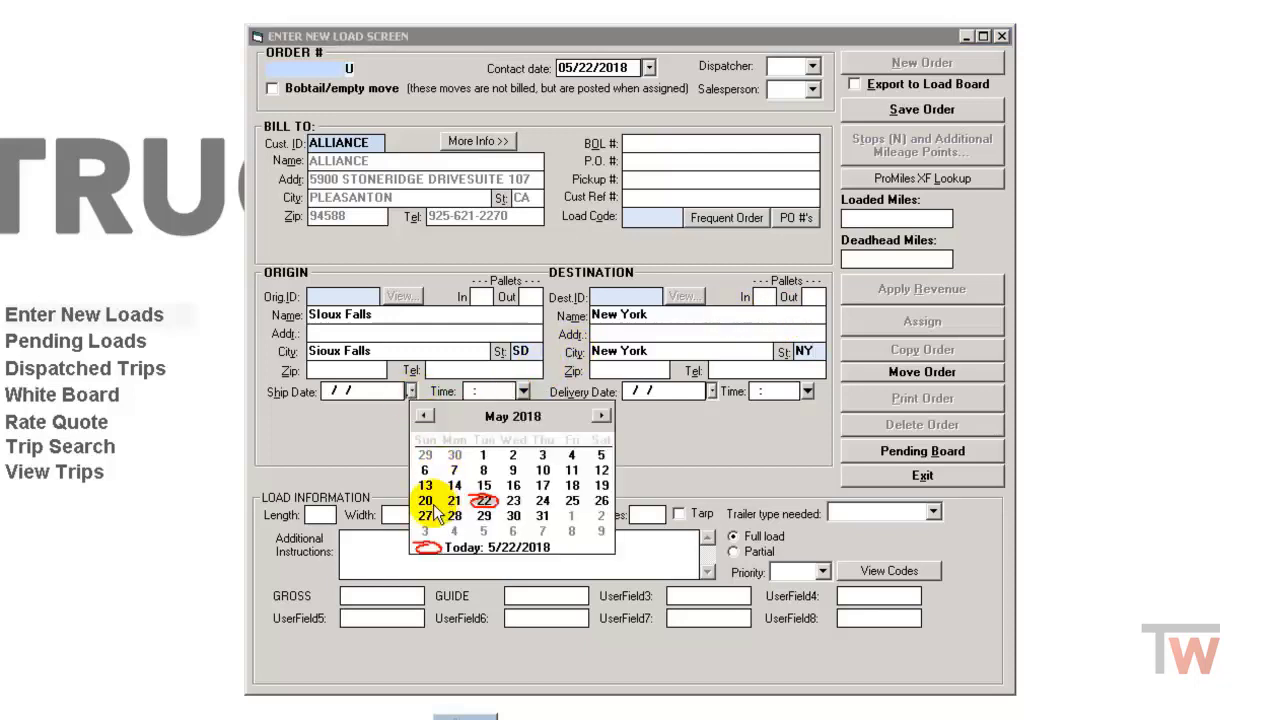
pyautogui.click(426, 506)
pyautogui.click(711, 391)
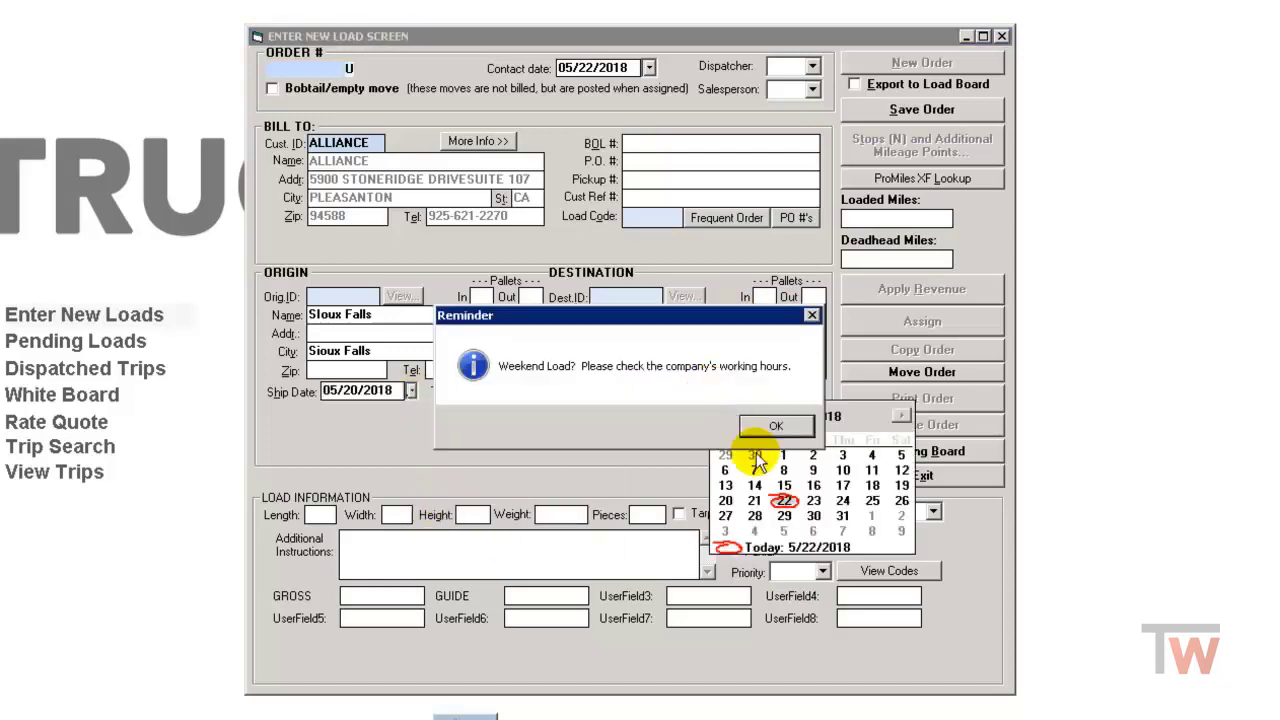
pyautogui.click(760, 429)
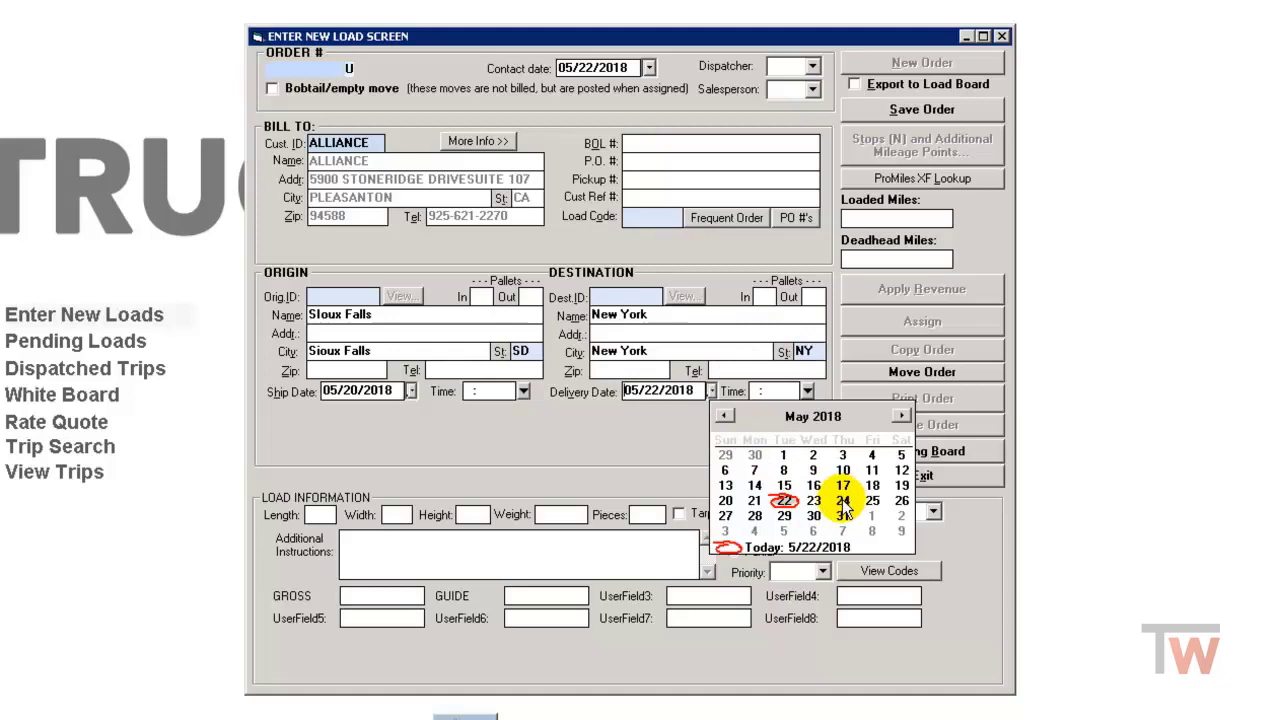
pyautogui.click(843, 500)
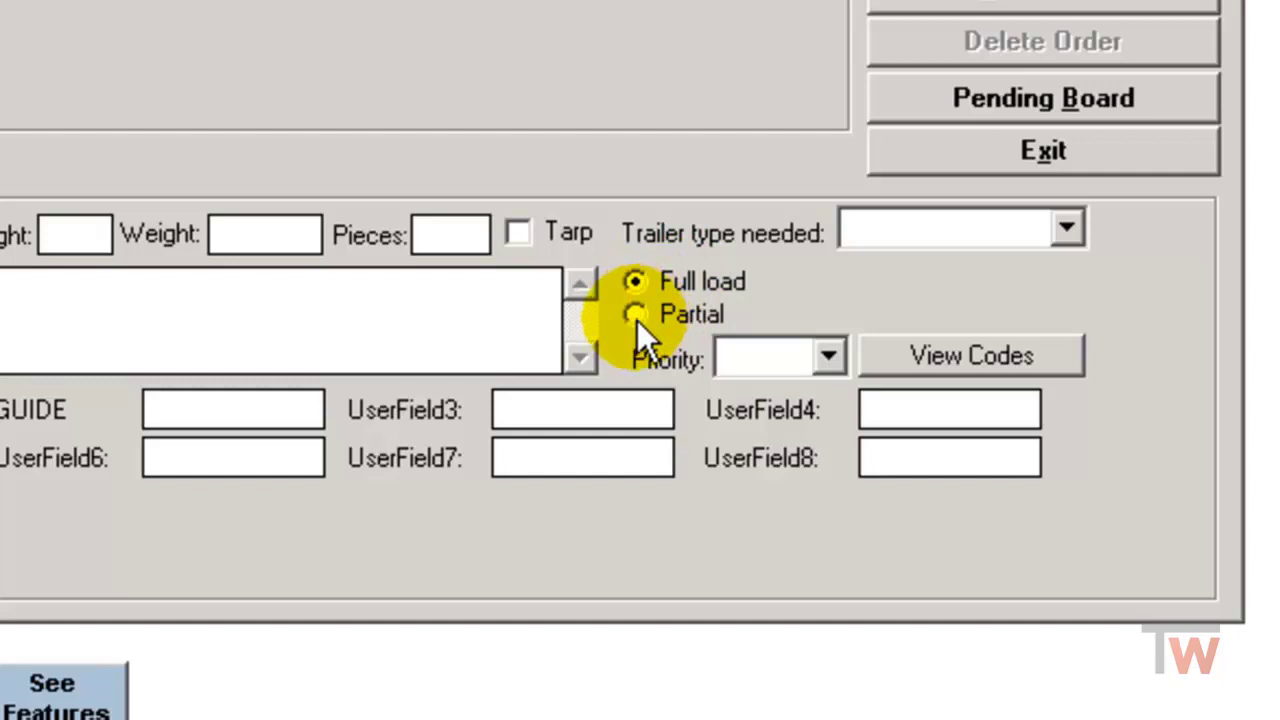
# Mark the load as Partial and save the order
pyautogui.click(636, 315)
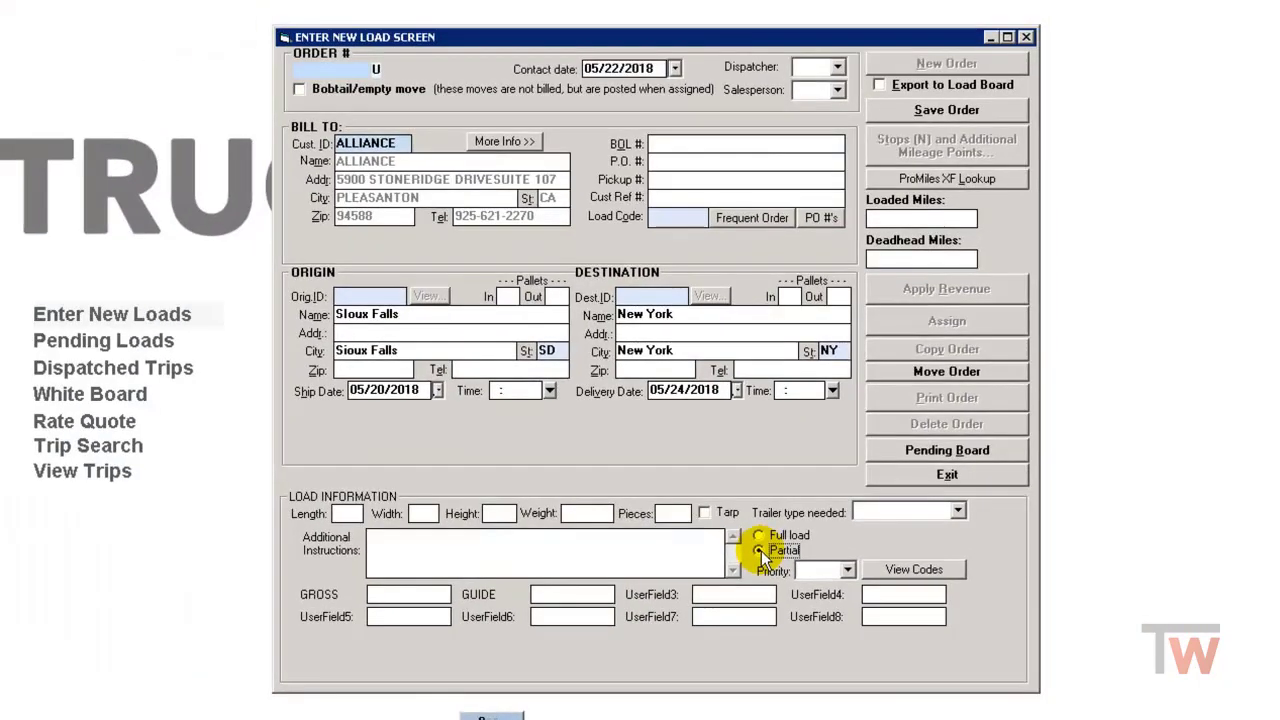
pyautogui.click(949, 118)
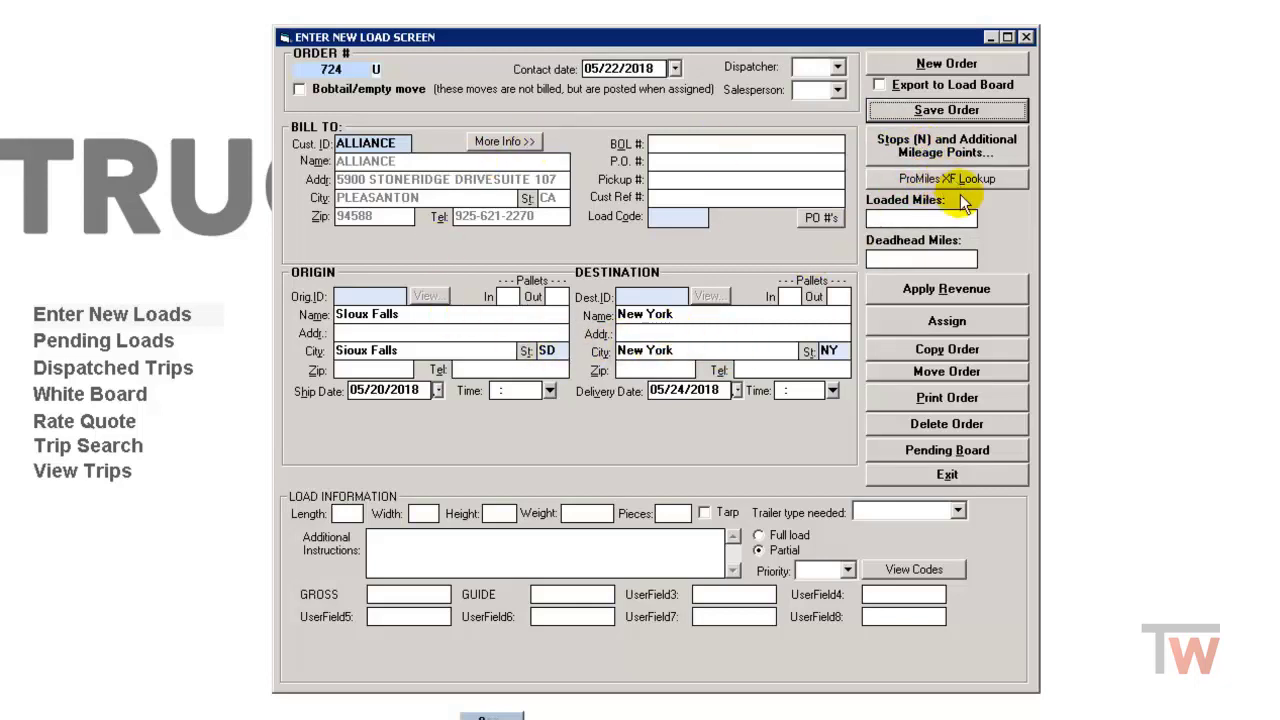
# Apply revenue to the order with a new record using billing method C (Contract) at a rate of 500, then save it
pyautogui.click(943, 288)
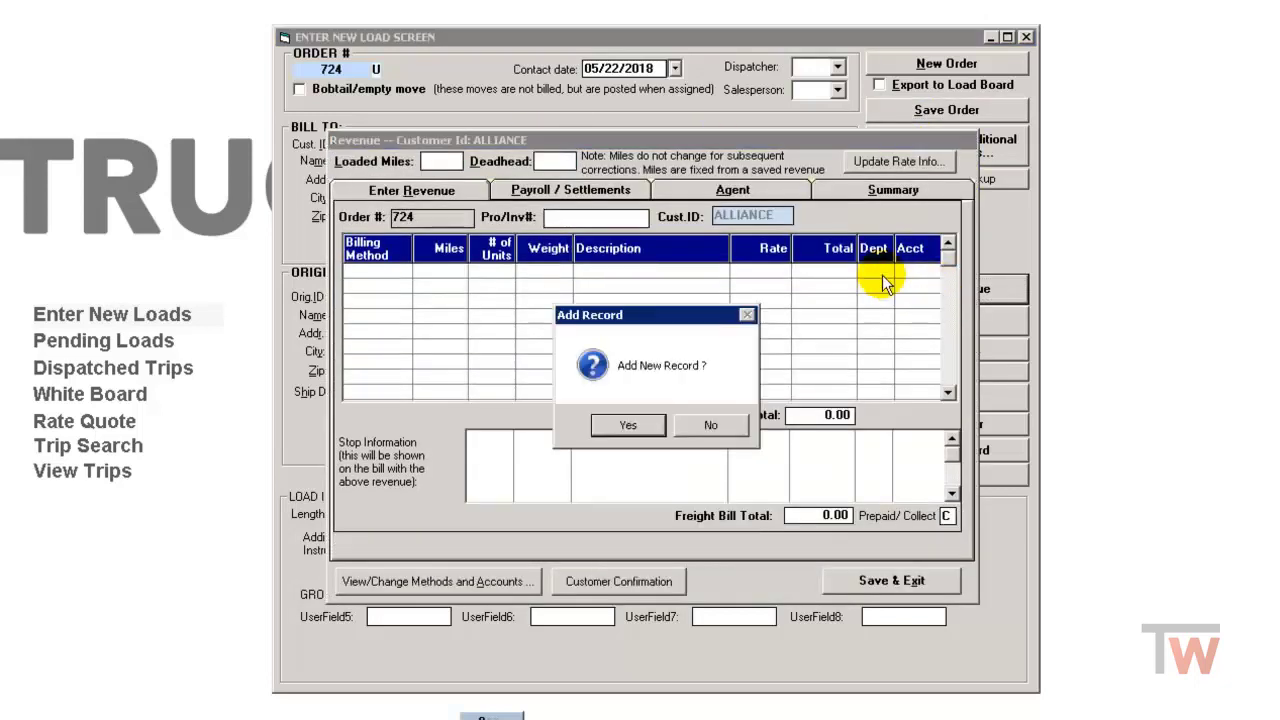
pyautogui.click(640, 424)
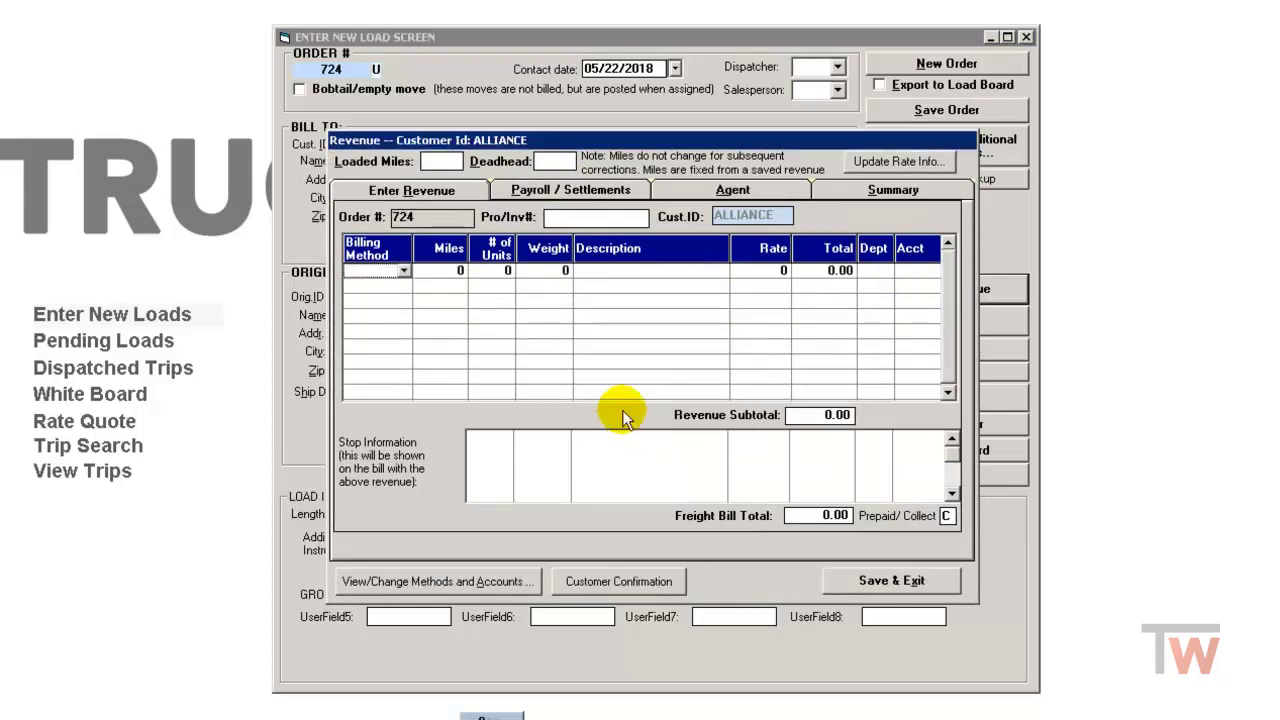
pyautogui.write('C')
pyautogui.press('Tab')
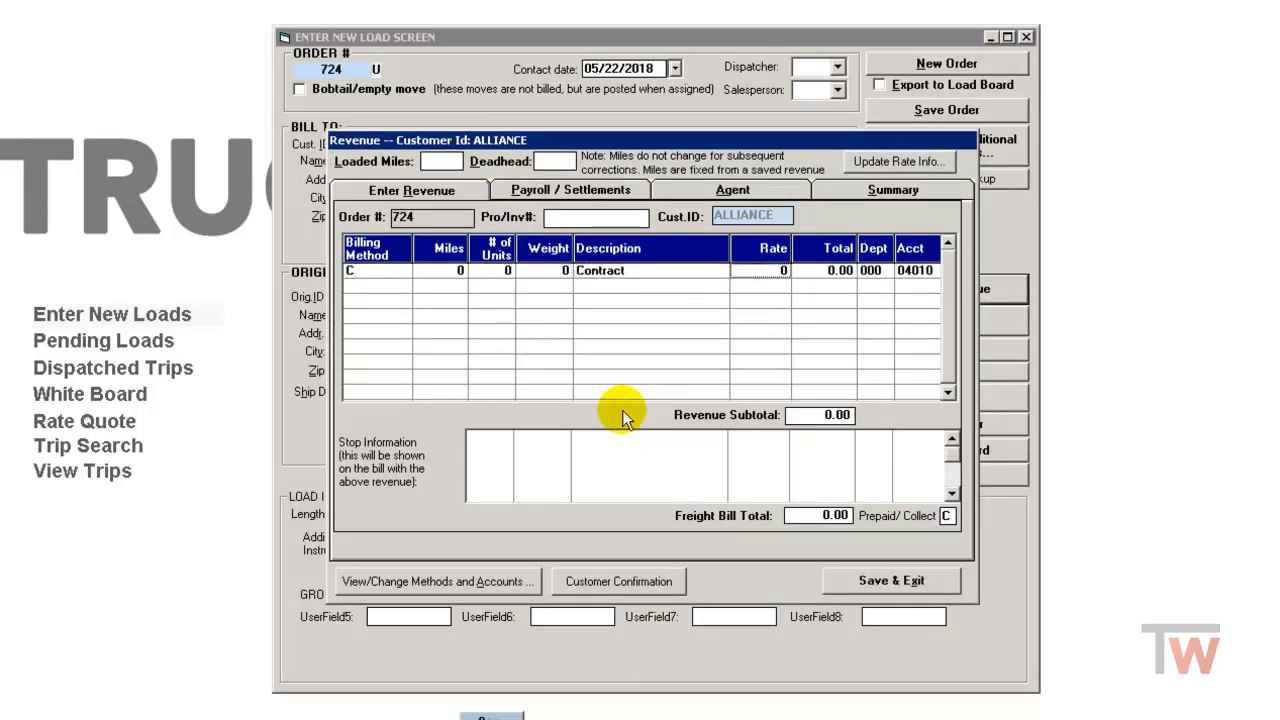
pyautogui.write('500')
pyautogui.press('Tab')
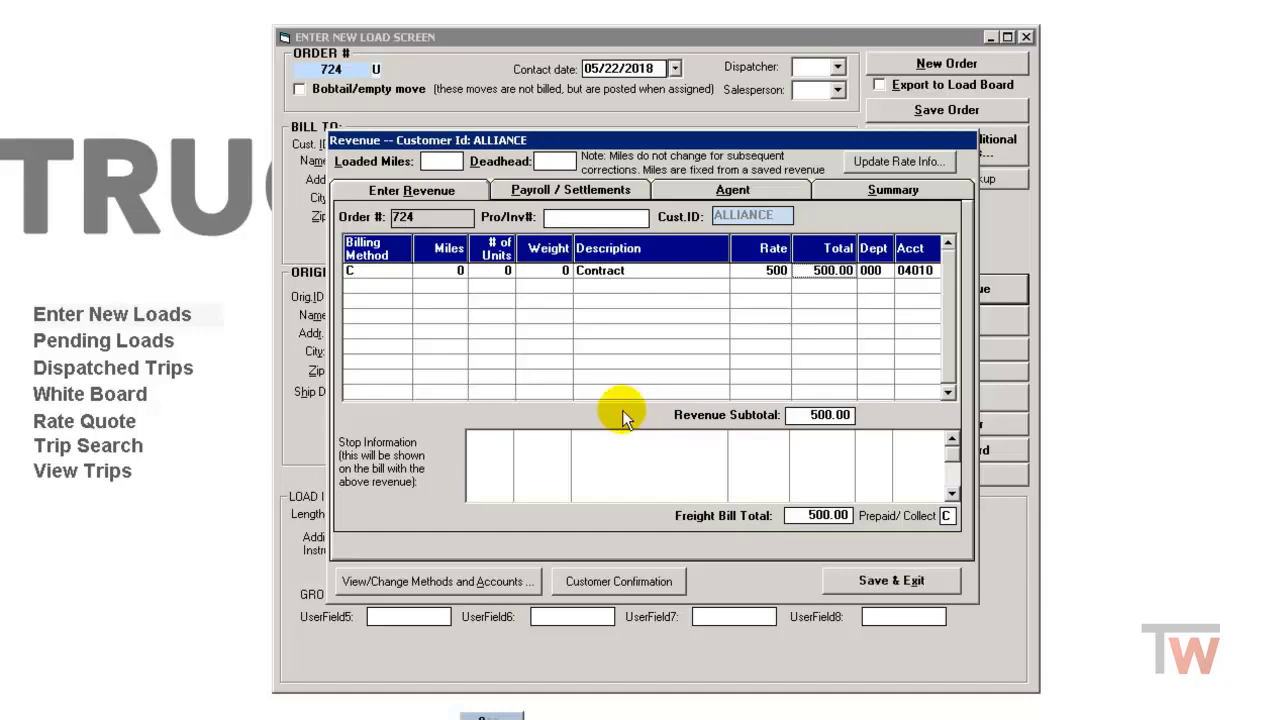
pyautogui.click(870, 580)
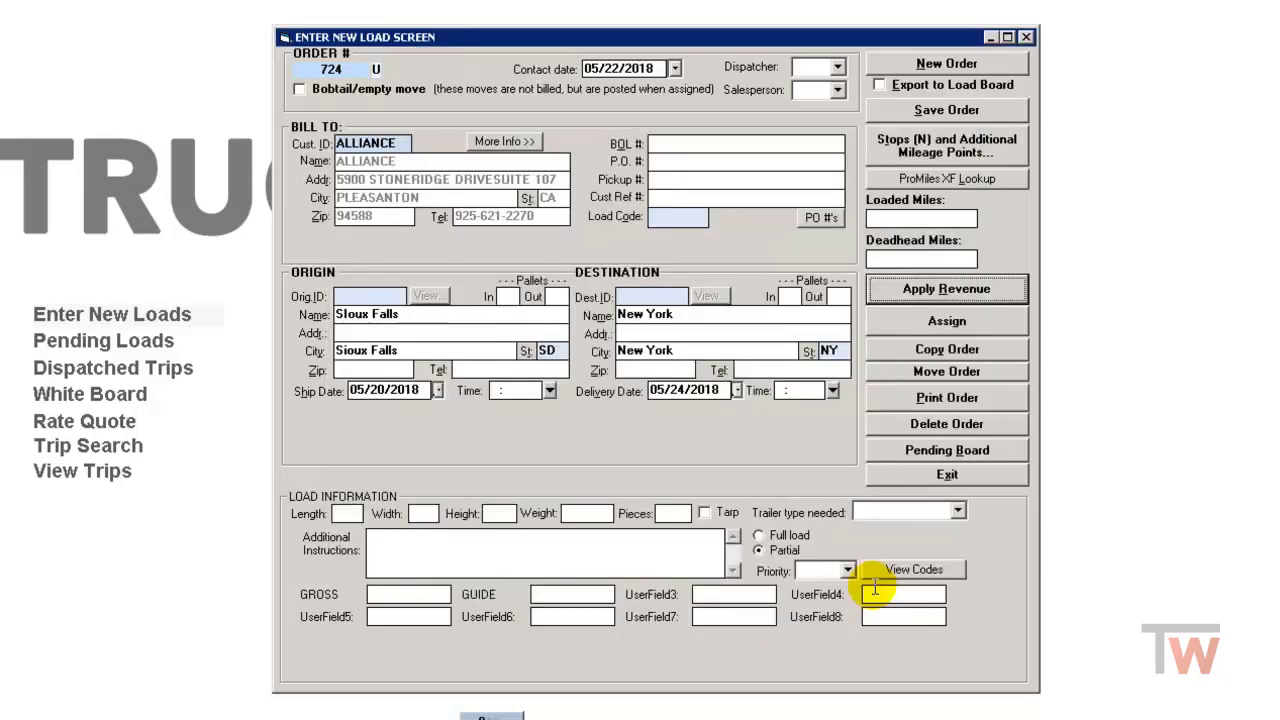
# Assign the order to a new trip number and choose the first driver in the driver list as the single driver
pyautogui.click(945, 322)
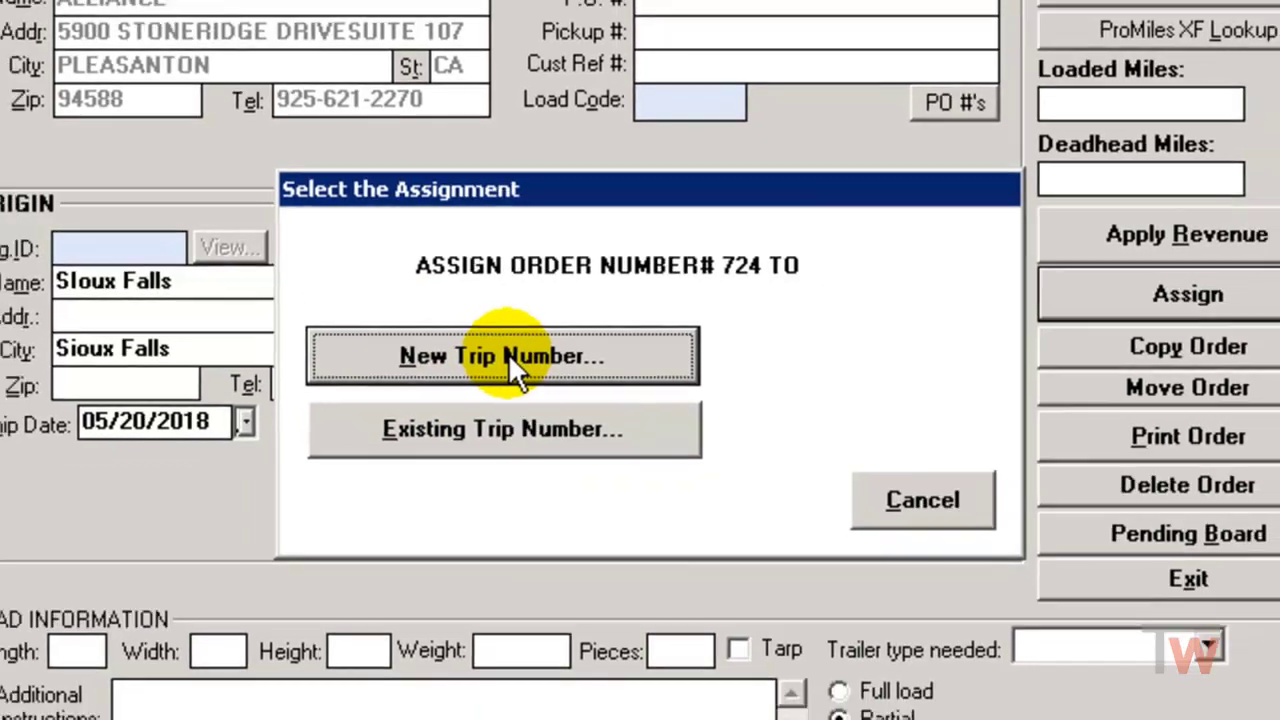
pyautogui.click(510, 360)
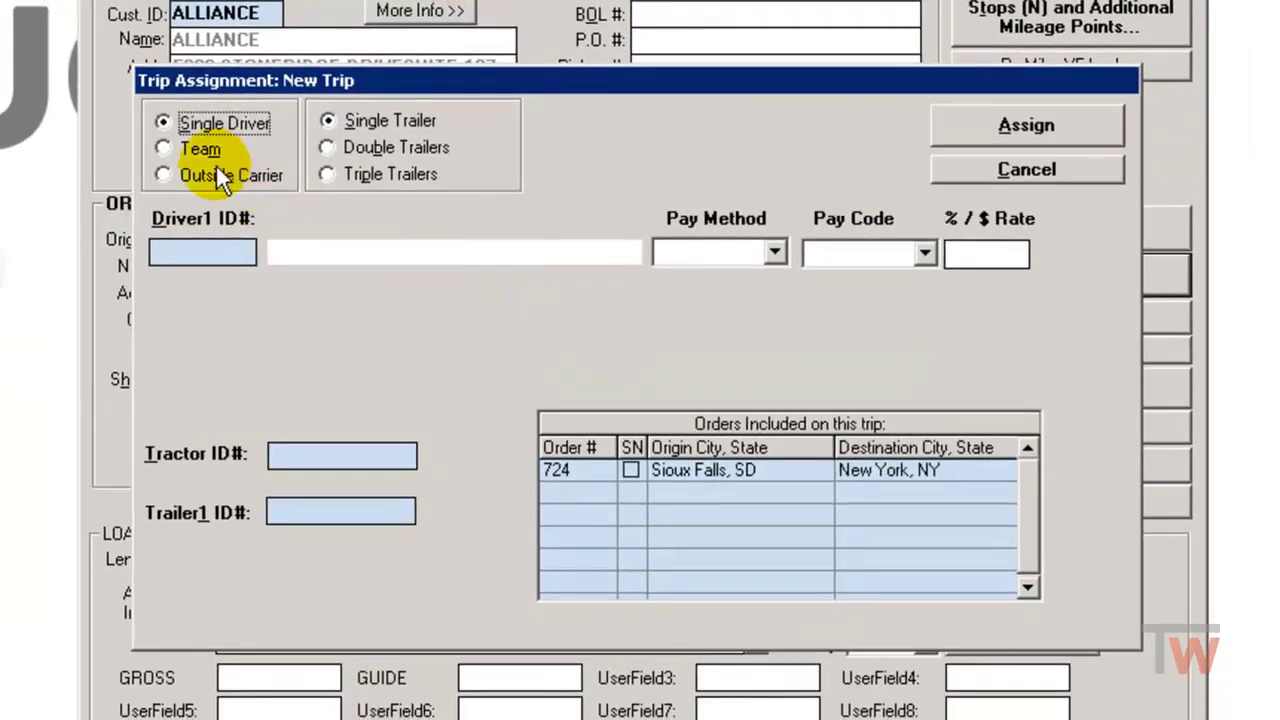
pyautogui.click(205, 251)
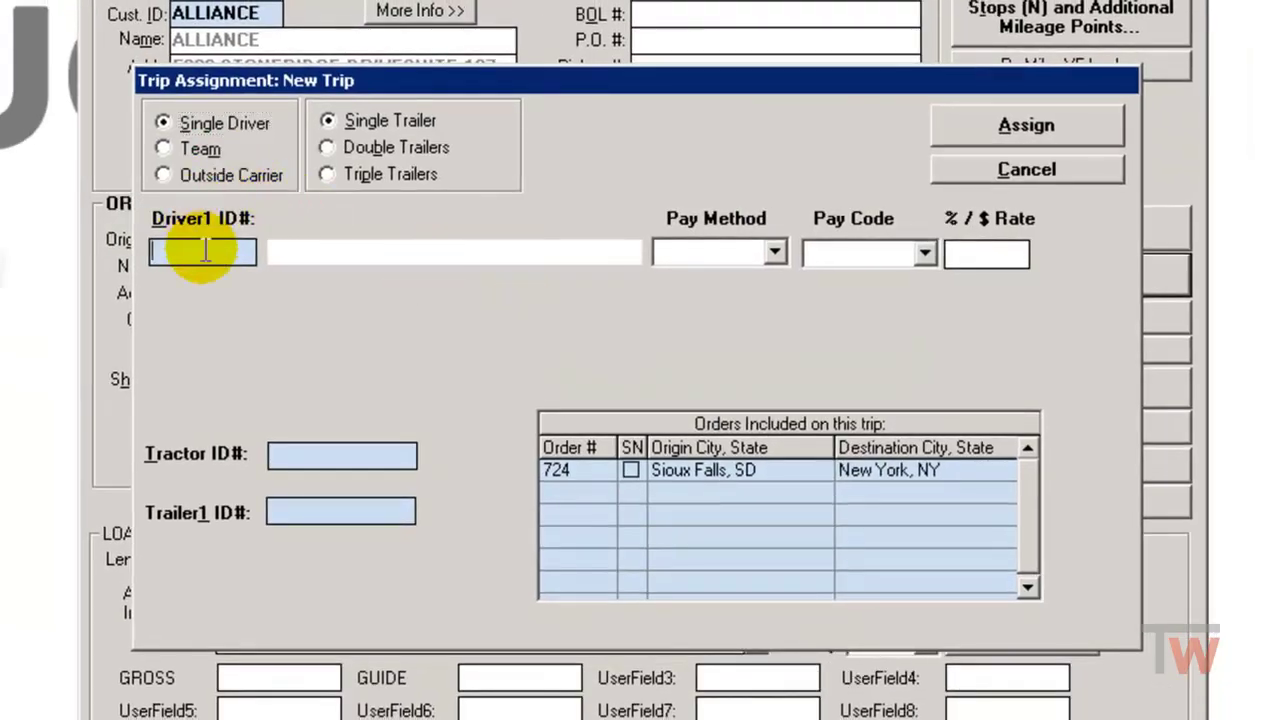
pyautogui.doubleClick(205, 251)
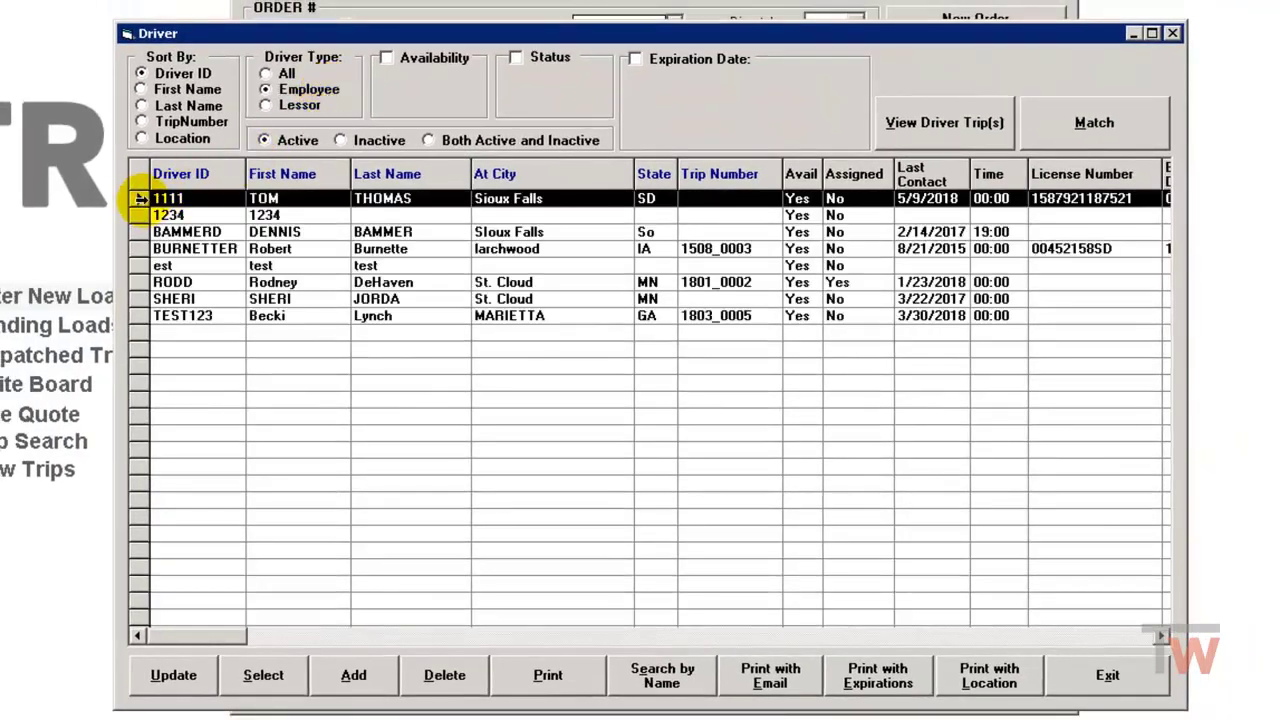
pyautogui.click(140, 198)
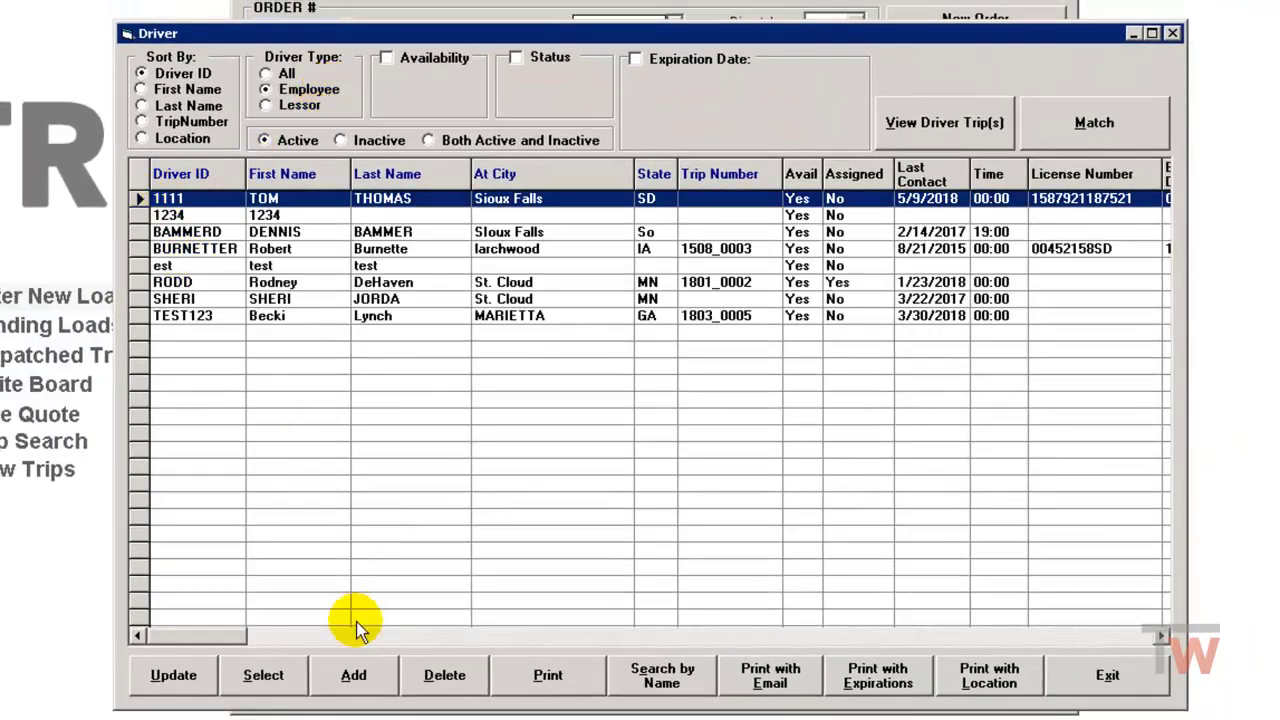
pyautogui.click(268, 677)
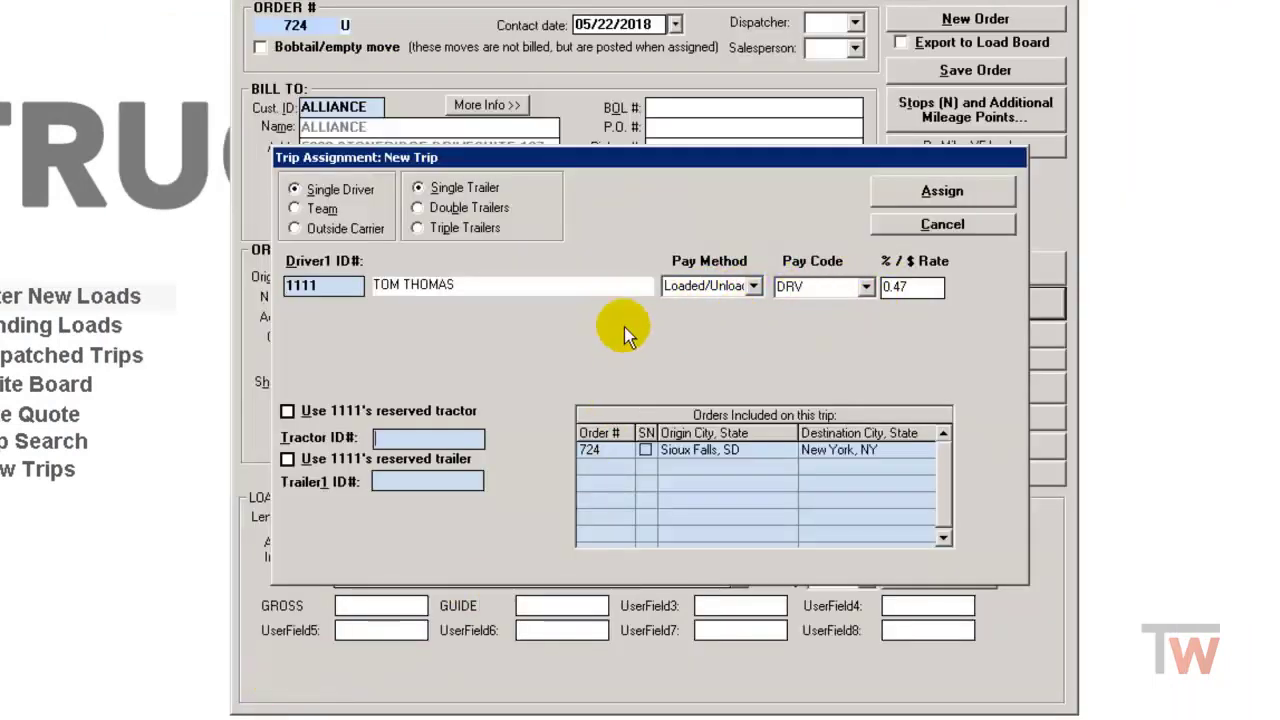
# Use the driver's reserved tractor and trailer, and confirm the trip assignment without printing a delivery receipt
pyautogui.click(287, 411)
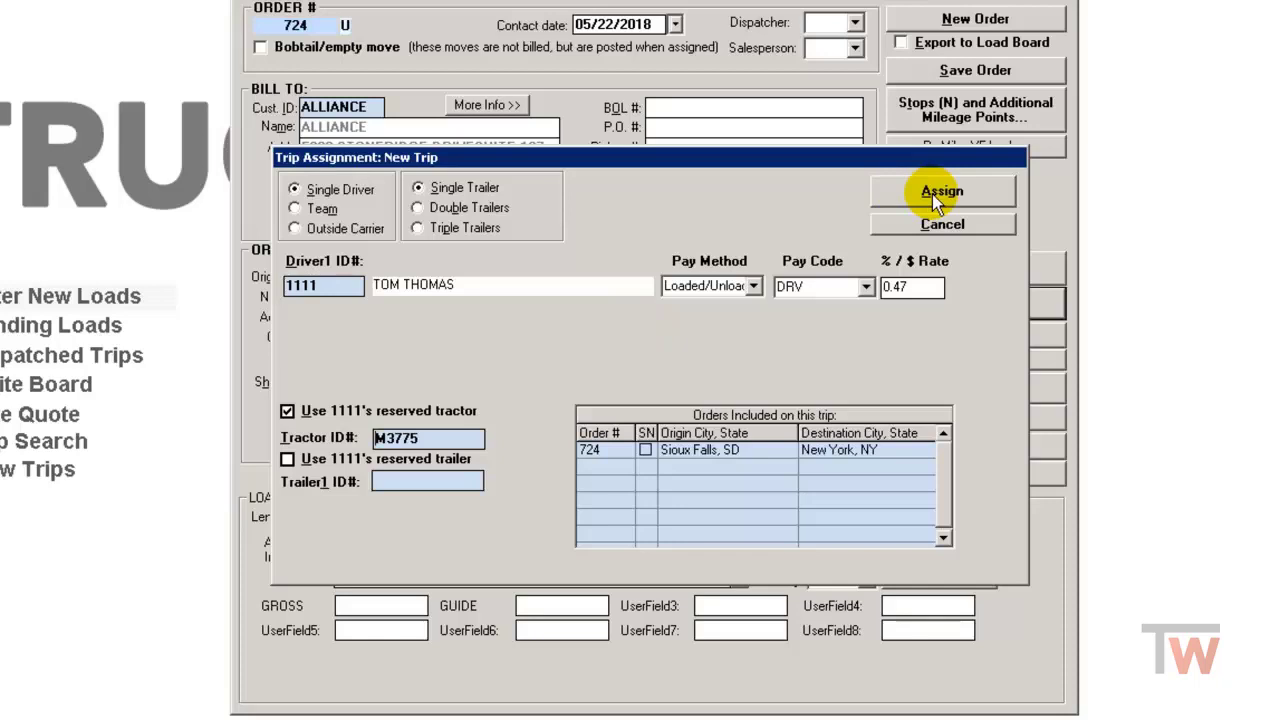
pyautogui.click(287, 459)
pyautogui.click(905, 203)
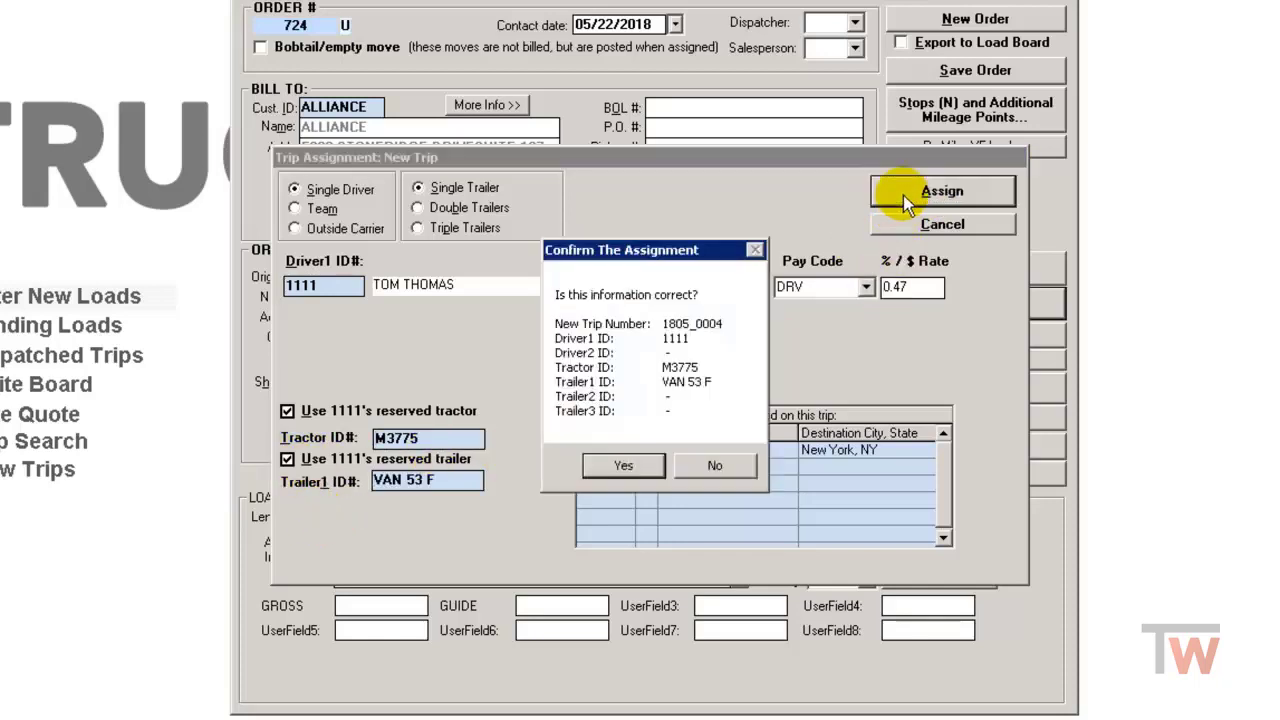
pyautogui.click(621, 464)
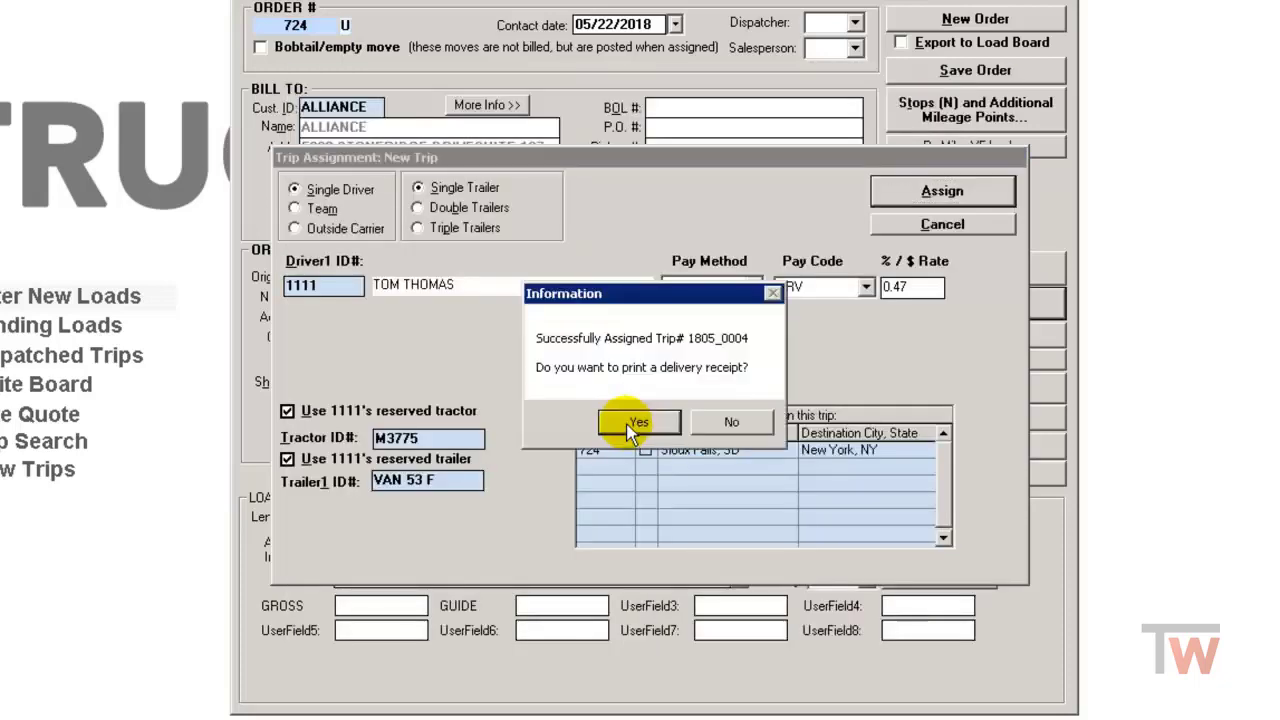
pyautogui.click(745, 423)
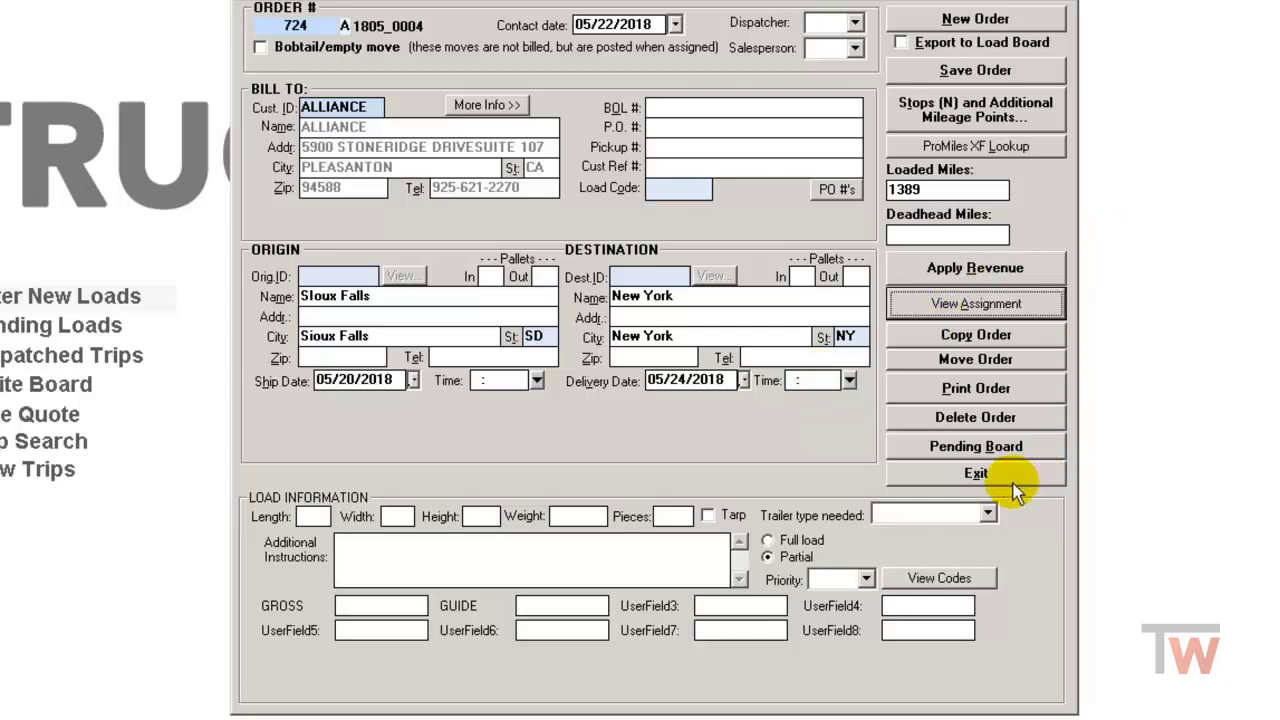
# Create a new order billed to CAM LOGISTICS from the company list
pyautogui.click(986, 22)
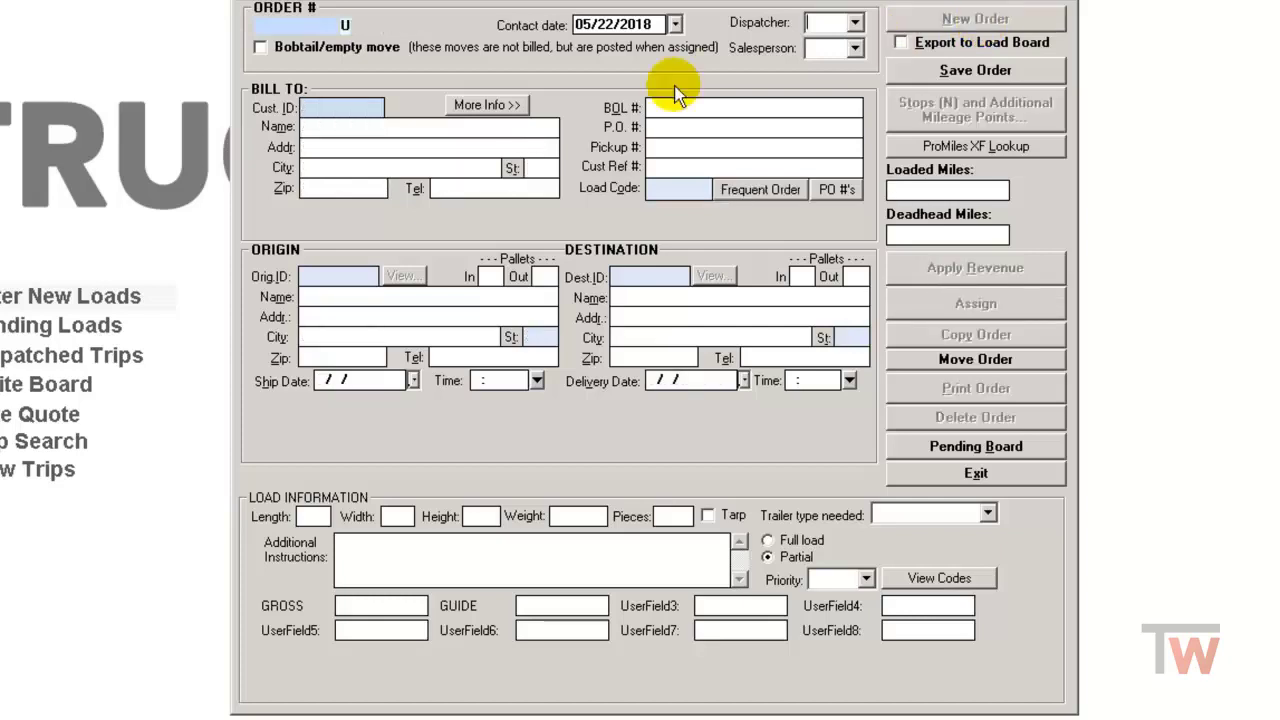
pyautogui.doubleClick(320, 108)
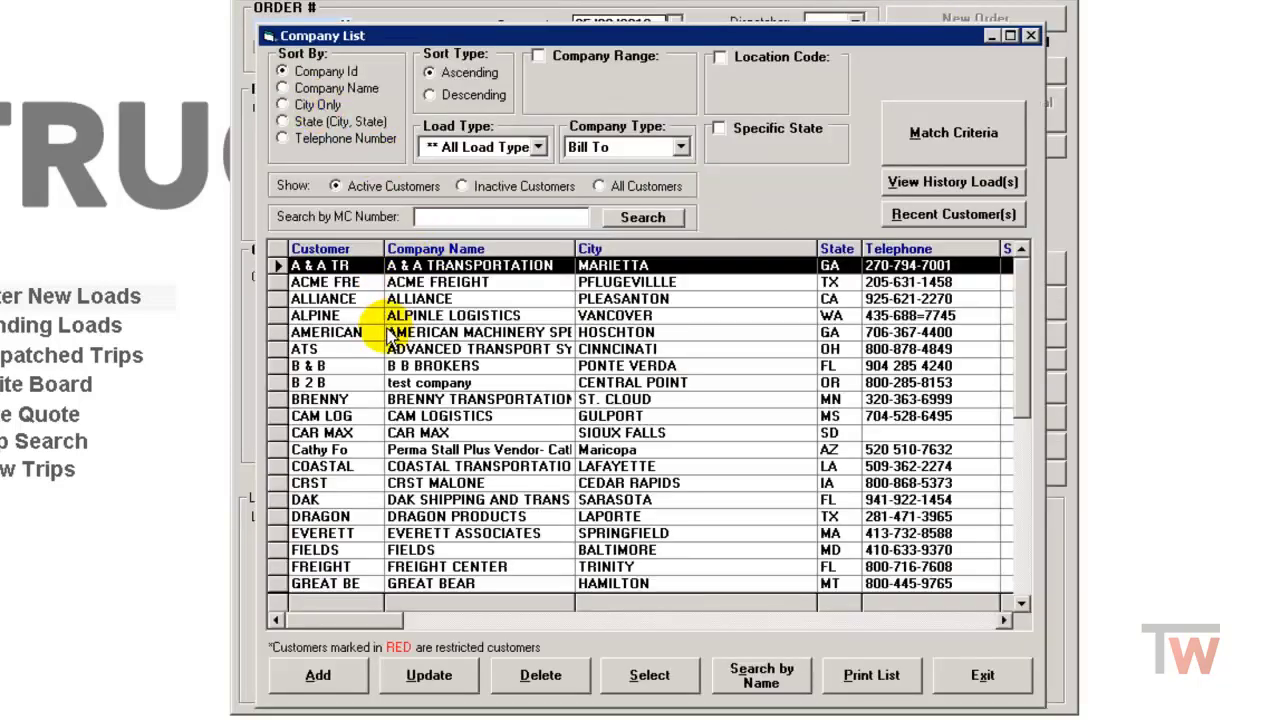
pyautogui.doubleClick(440, 420)
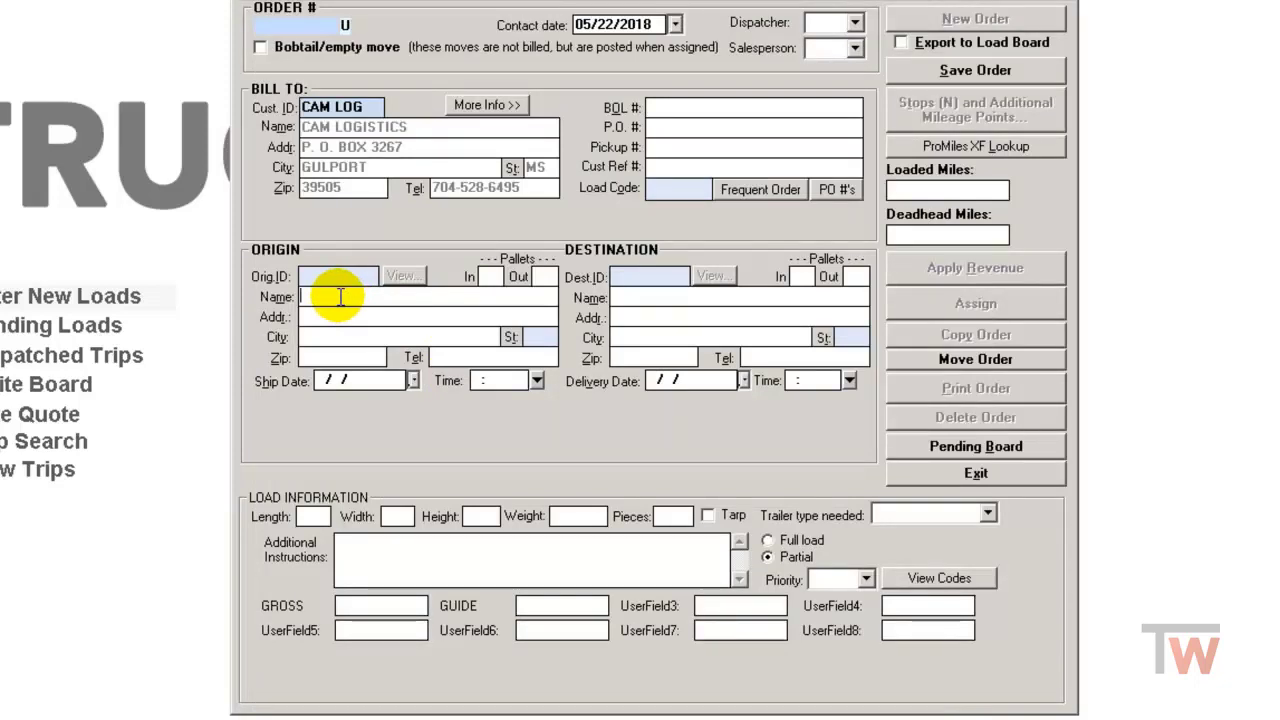
# Enter Des Moines as the origin name and city, with IA as the state
pyautogui.write('Des Moines')
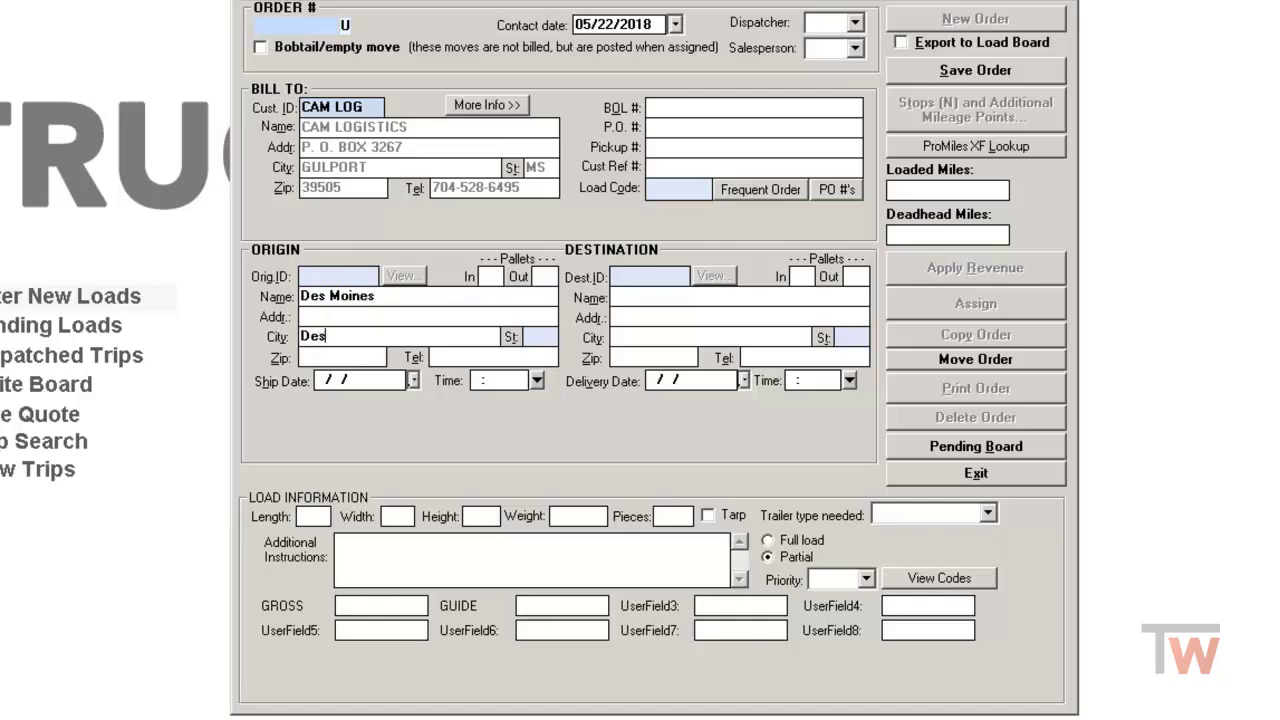
pyautogui.write('Des Moine')
pyautogui.write('I')
# Enter Dayton as the destination name and city, with OH as the state
pyautogui.press('Tab')
pyautogui.press('Tab')
pyautogui.press('Tab')
pyautogui.press('Tab')
pyautogui.press('Tab')
pyautogui.write('D')
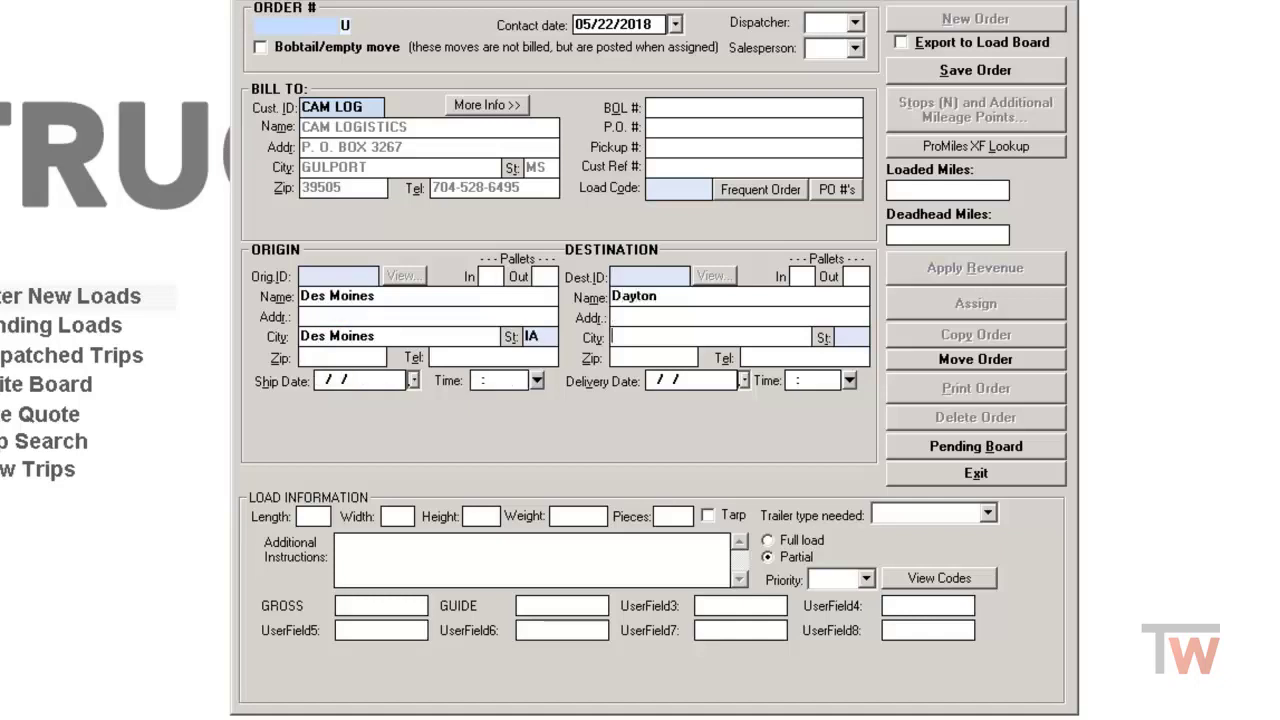
pyautogui.write('Dayton')
pyautogui.write('OH')
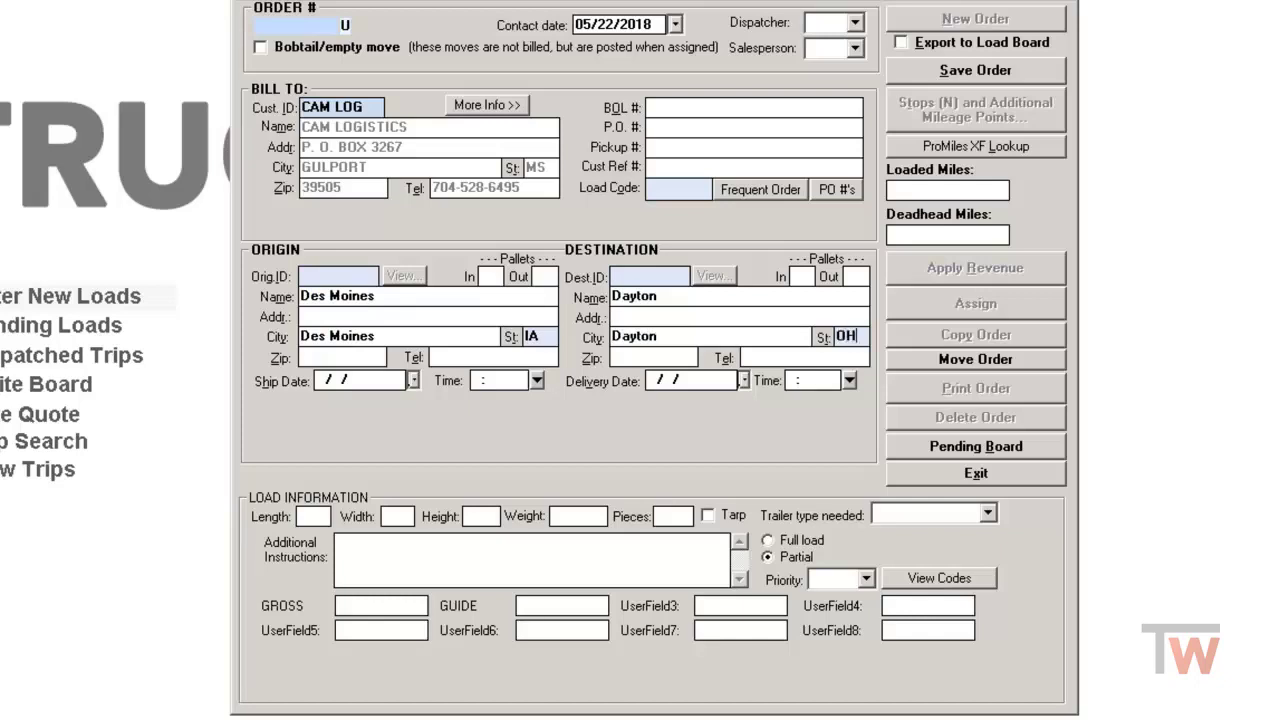
# Set the ship date to 05/22/2018 and the delivery date to 05/23/2018
pyautogui.click(412, 380)
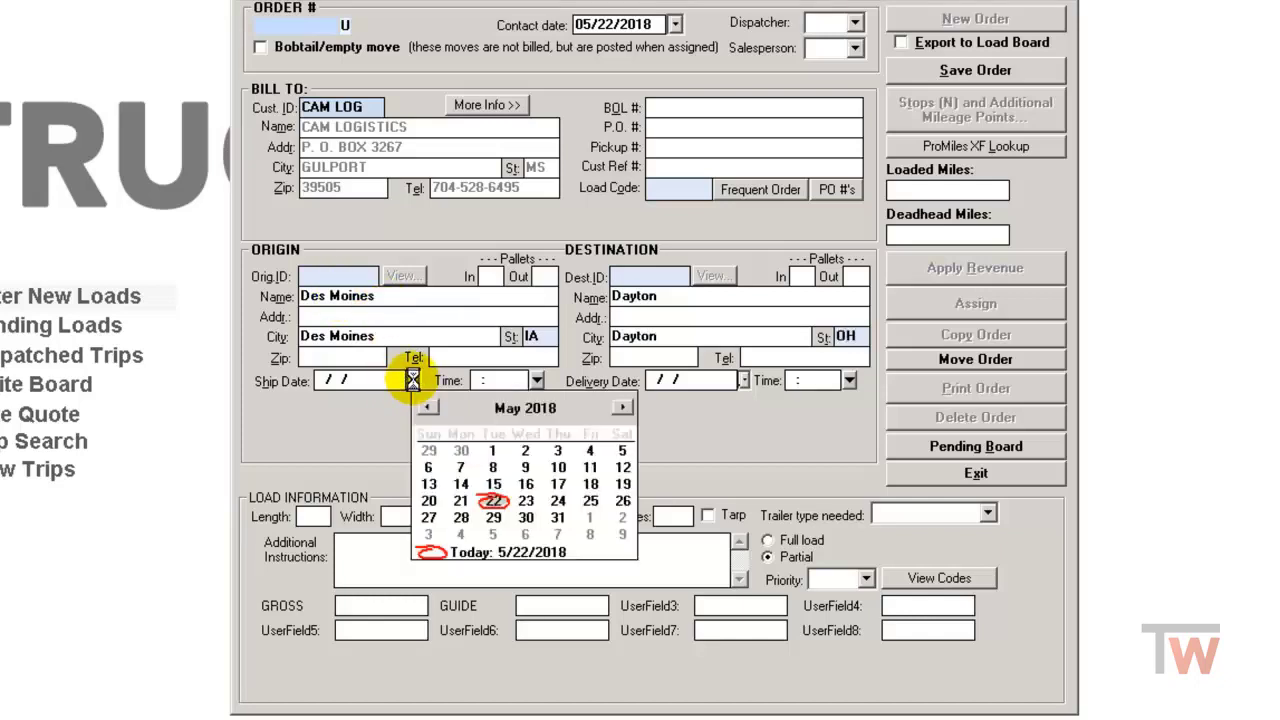
pyautogui.click(493, 500)
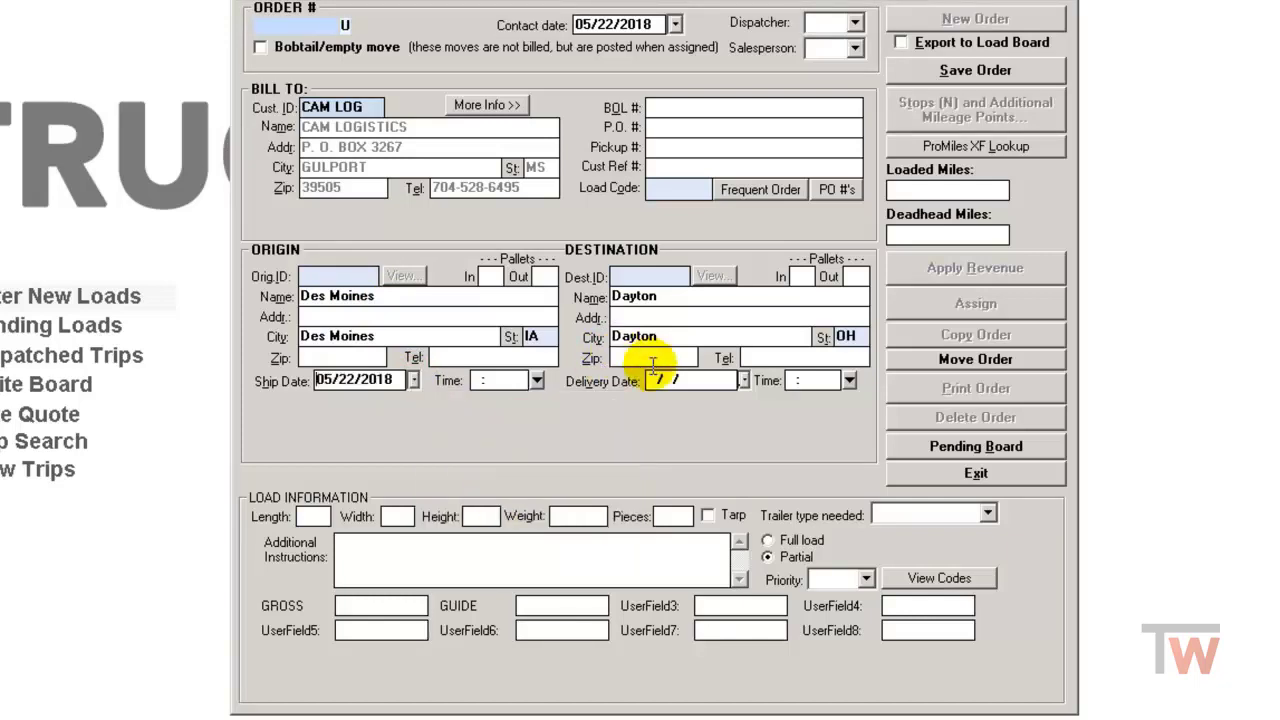
pyautogui.click(744, 381)
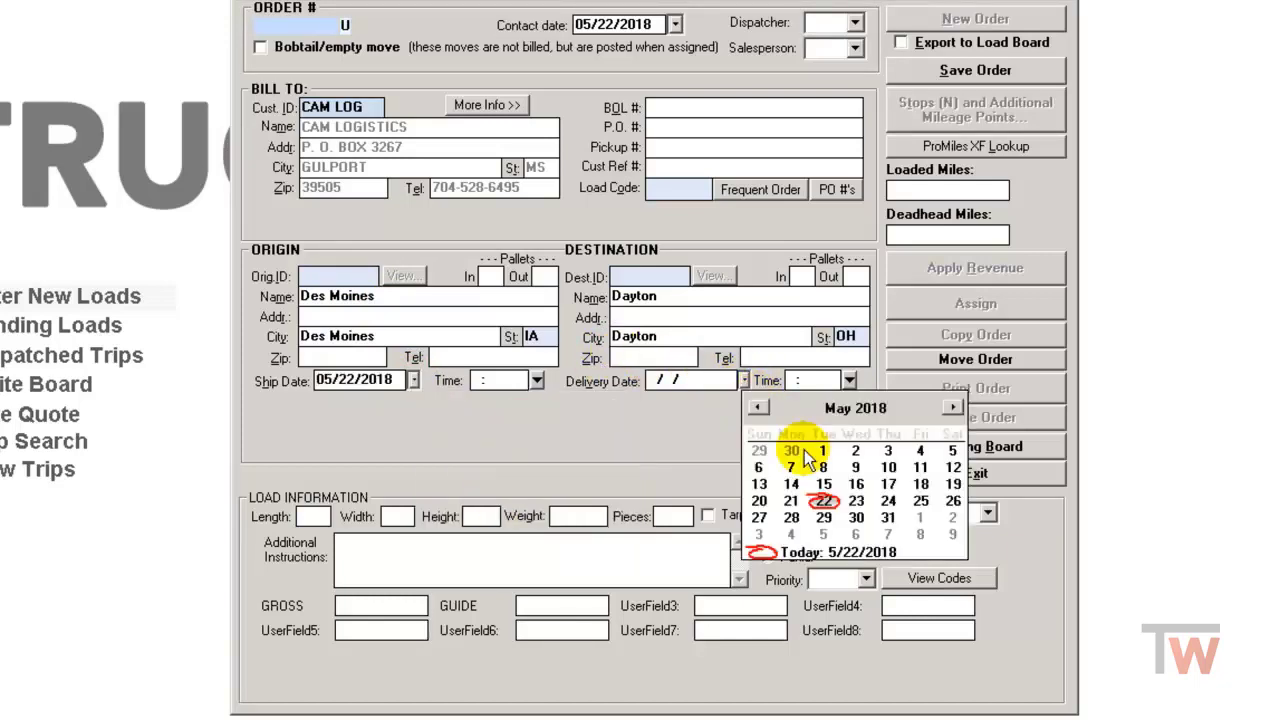
pyautogui.click(856, 500)
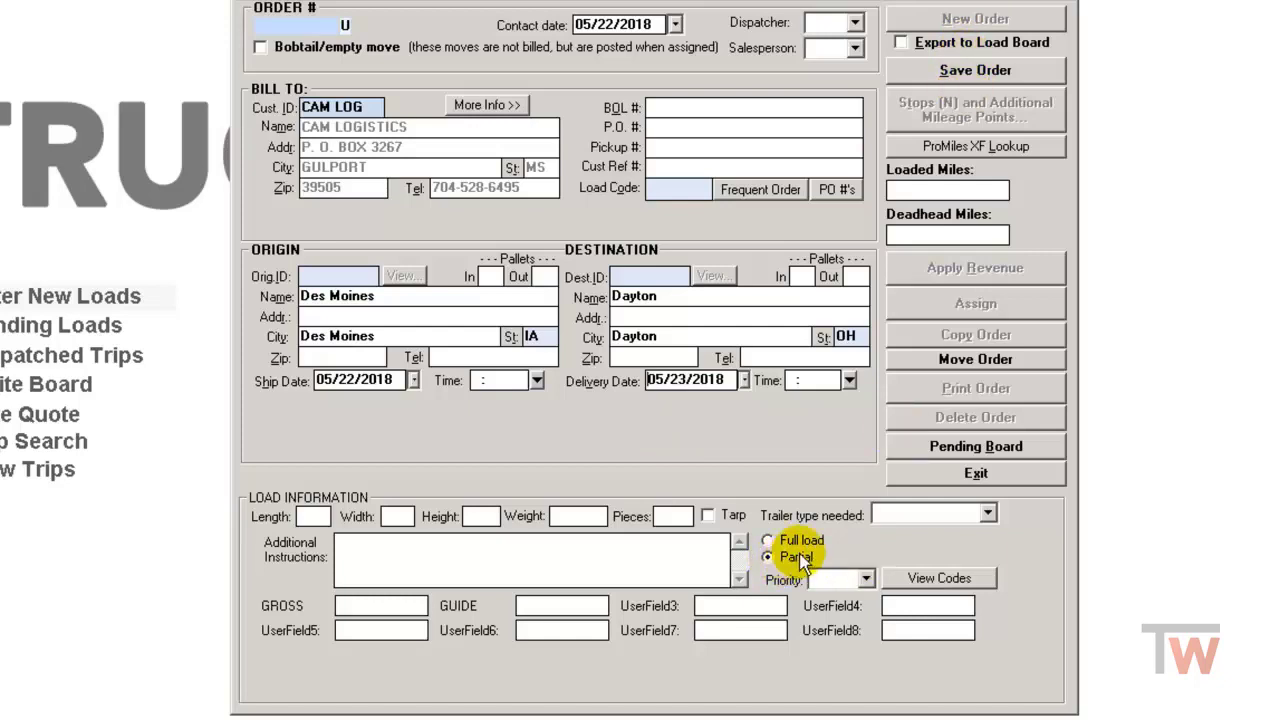
# Save the partial order and apply a contract (C) revenue line with a rate of 1000
pyautogui.click(966, 72)
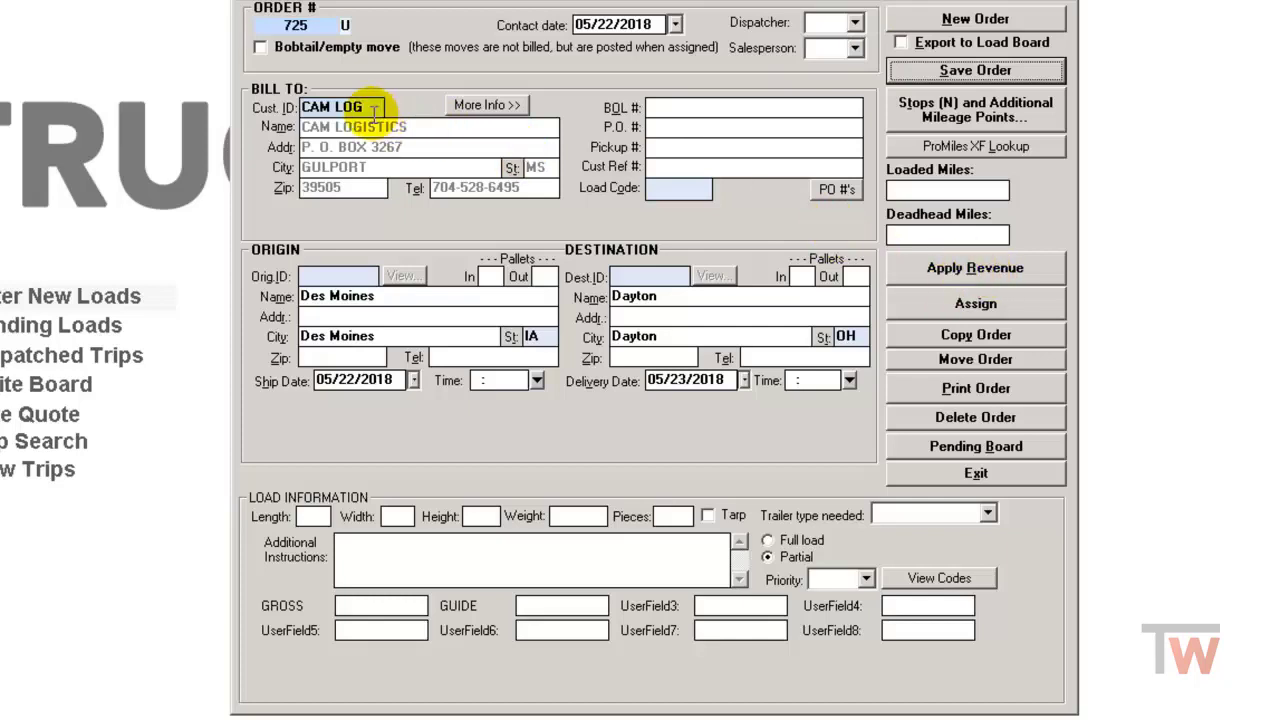
pyautogui.click(967, 270)
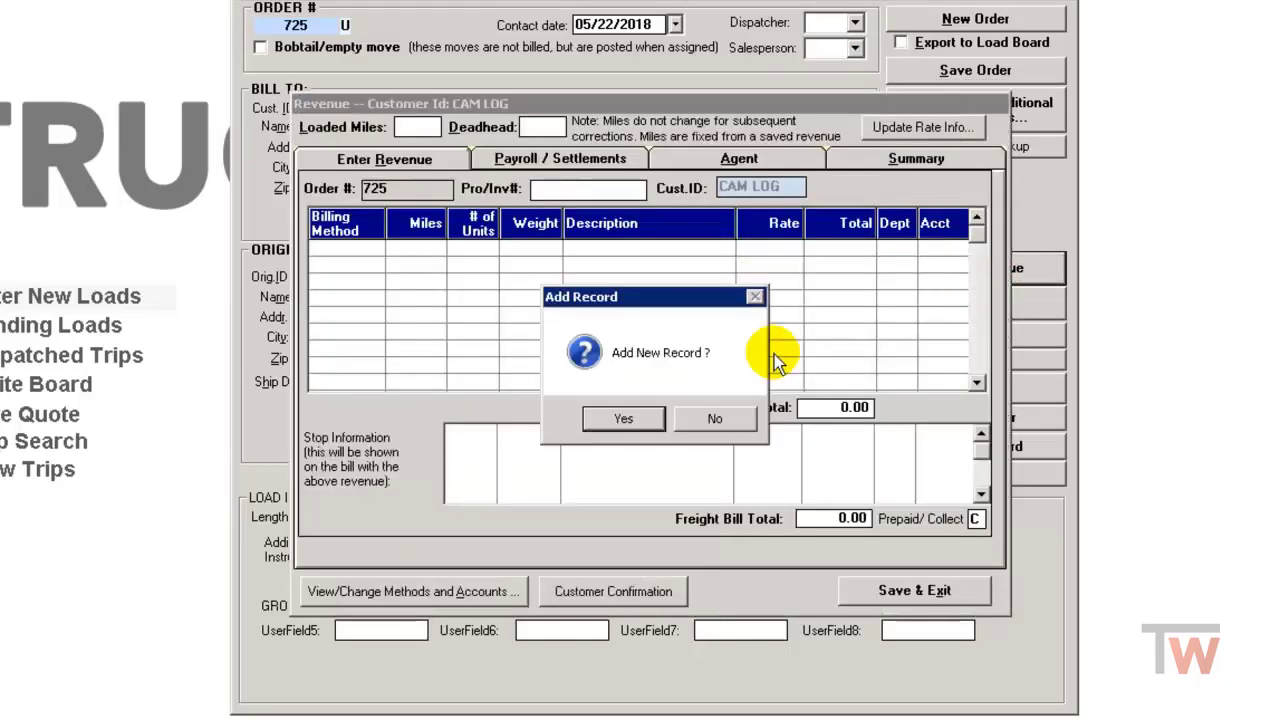
pyautogui.click(620, 422)
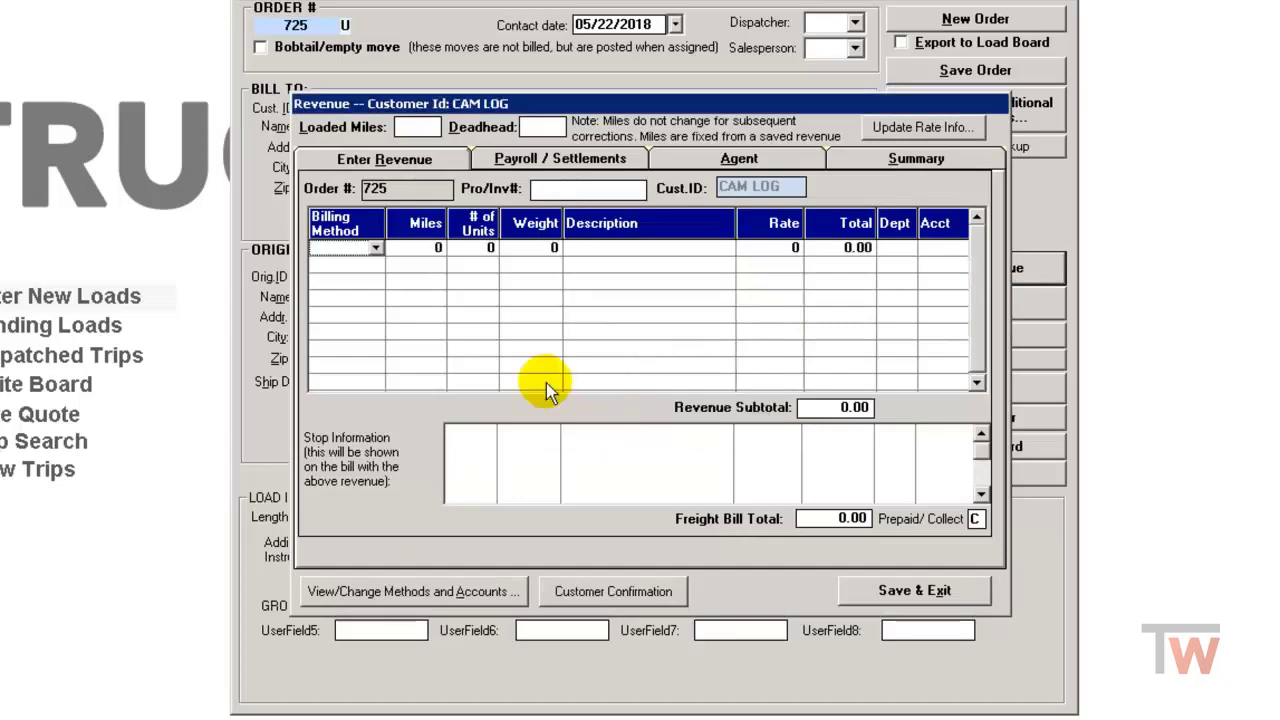
pyautogui.write('c')
pyautogui.press('Tab')
pyautogui.press('Tab')
pyautogui.write('1')
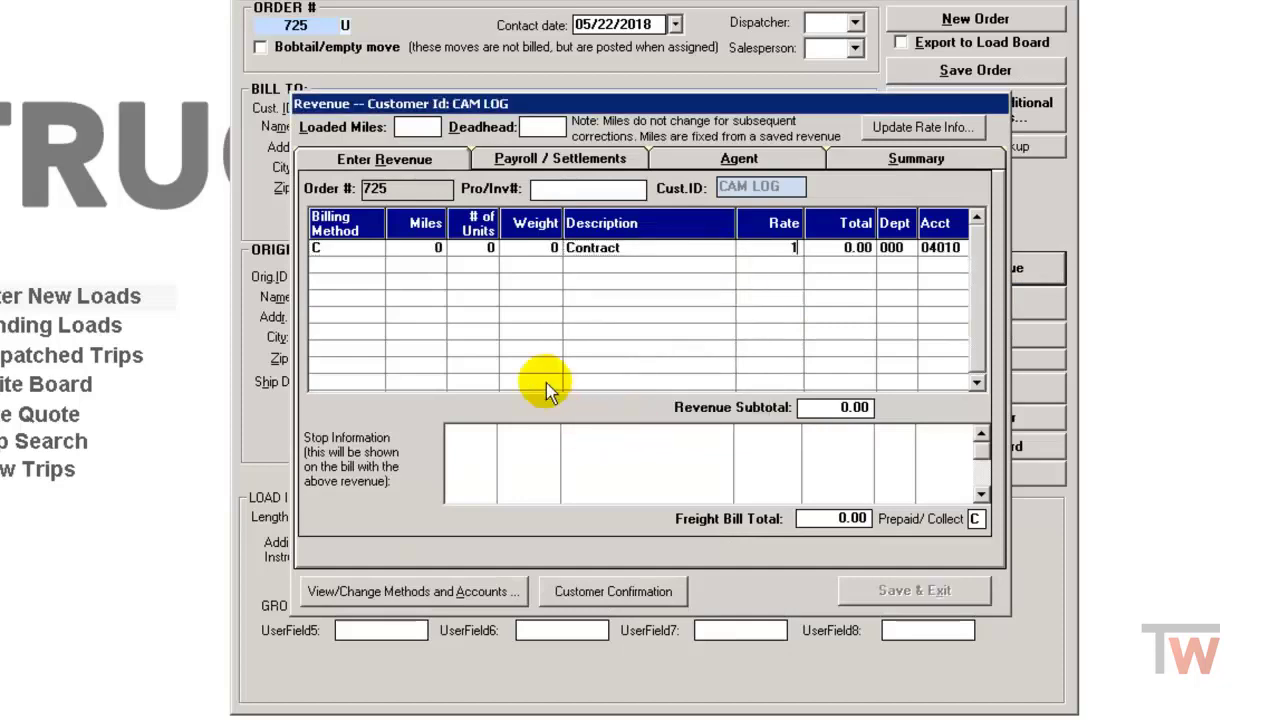
pyautogui.write('000')
pyautogui.press('Tab')
pyautogui.click(915, 591)
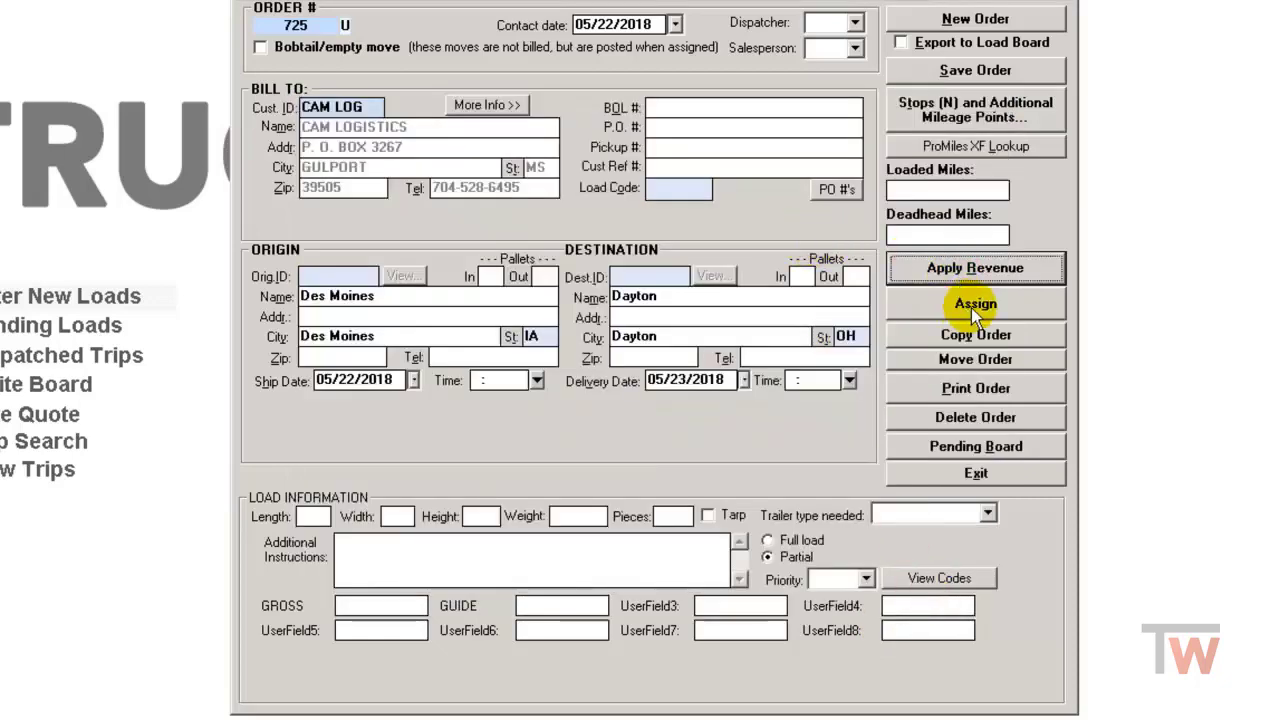
# Assign the order to existing trip 1805_0004 and confirm its driver, tractor M3775 and trailer VAN 53 F
pyautogui.click(971, 308)
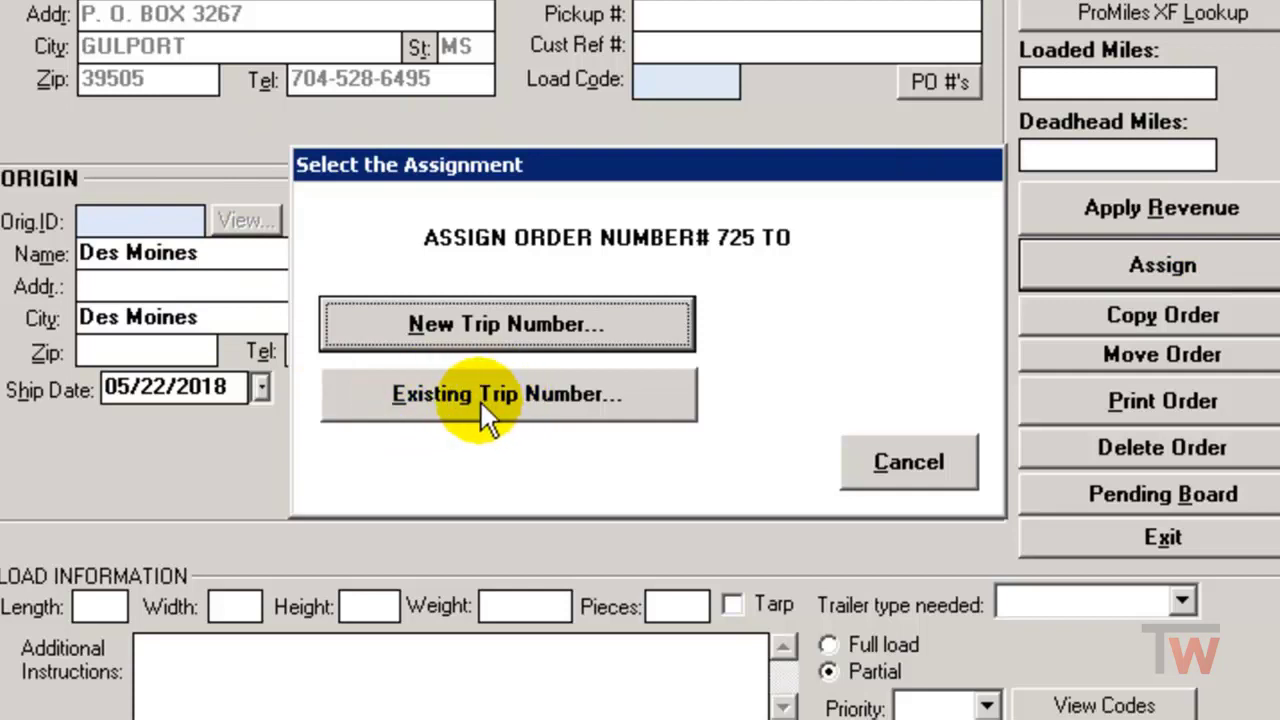
pyautogui.click(508, 397)
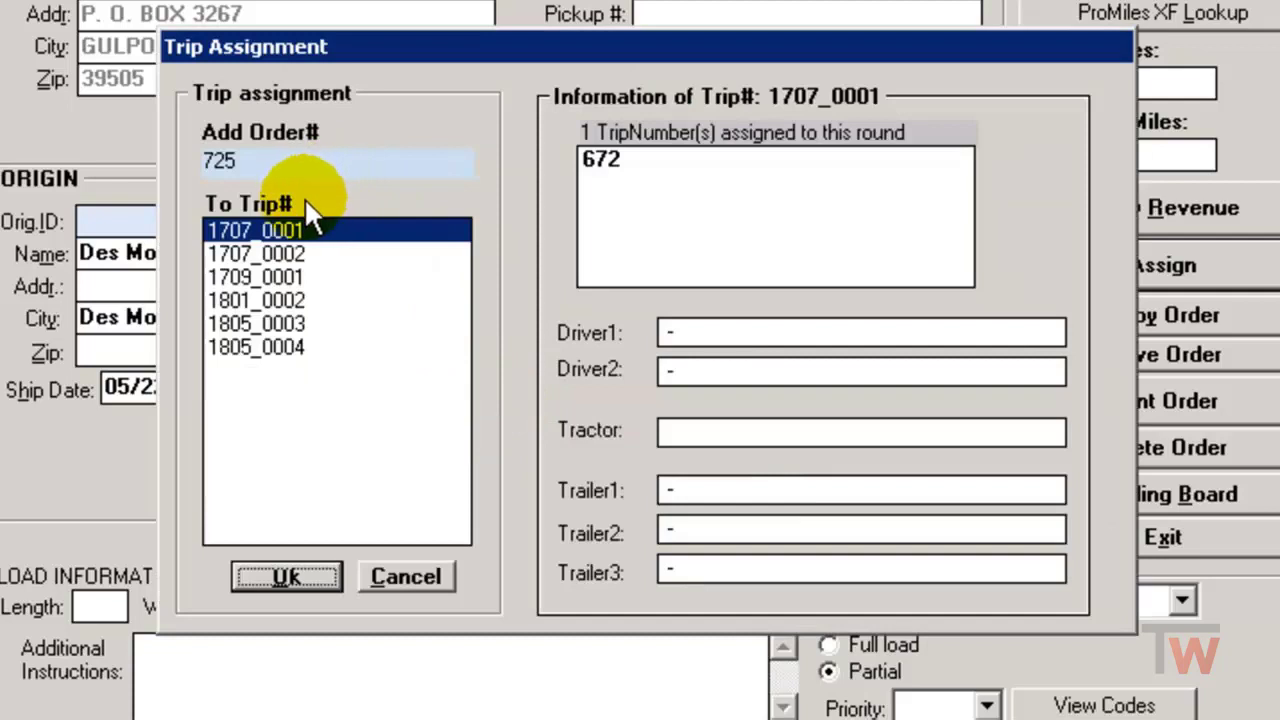
pyautogui.click(284, 347)
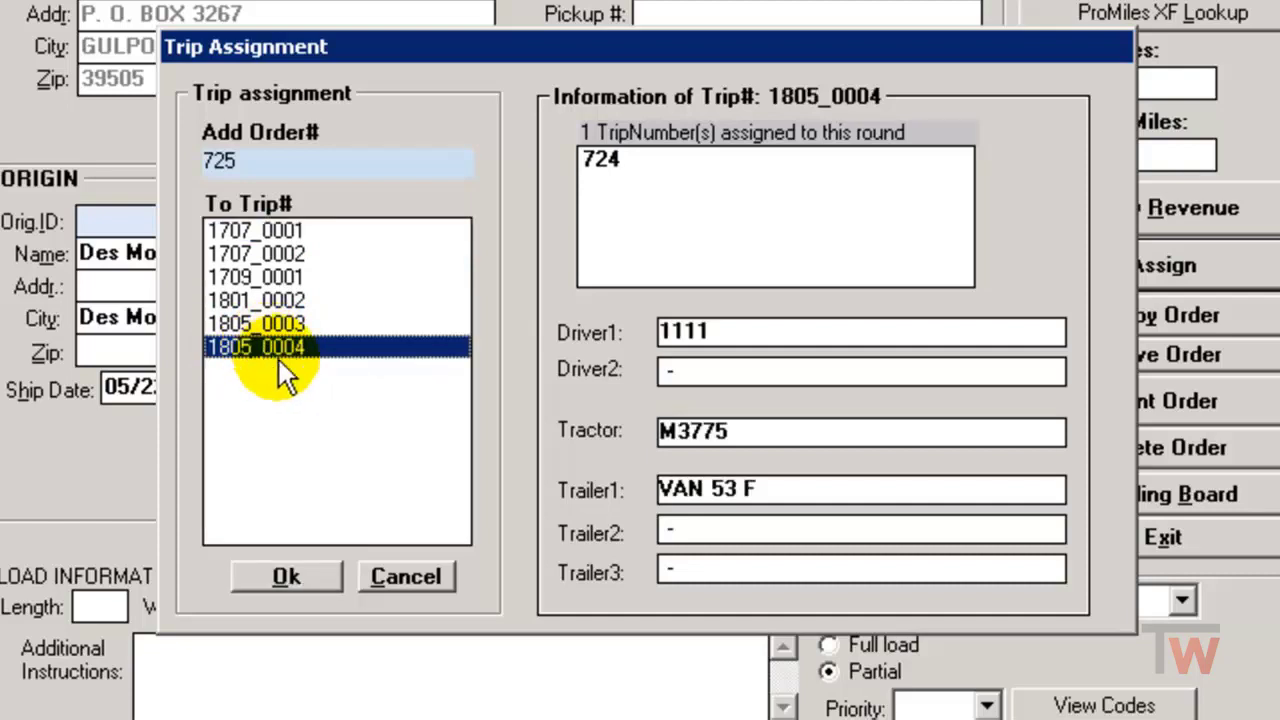
pyautogui.click(299, 575)
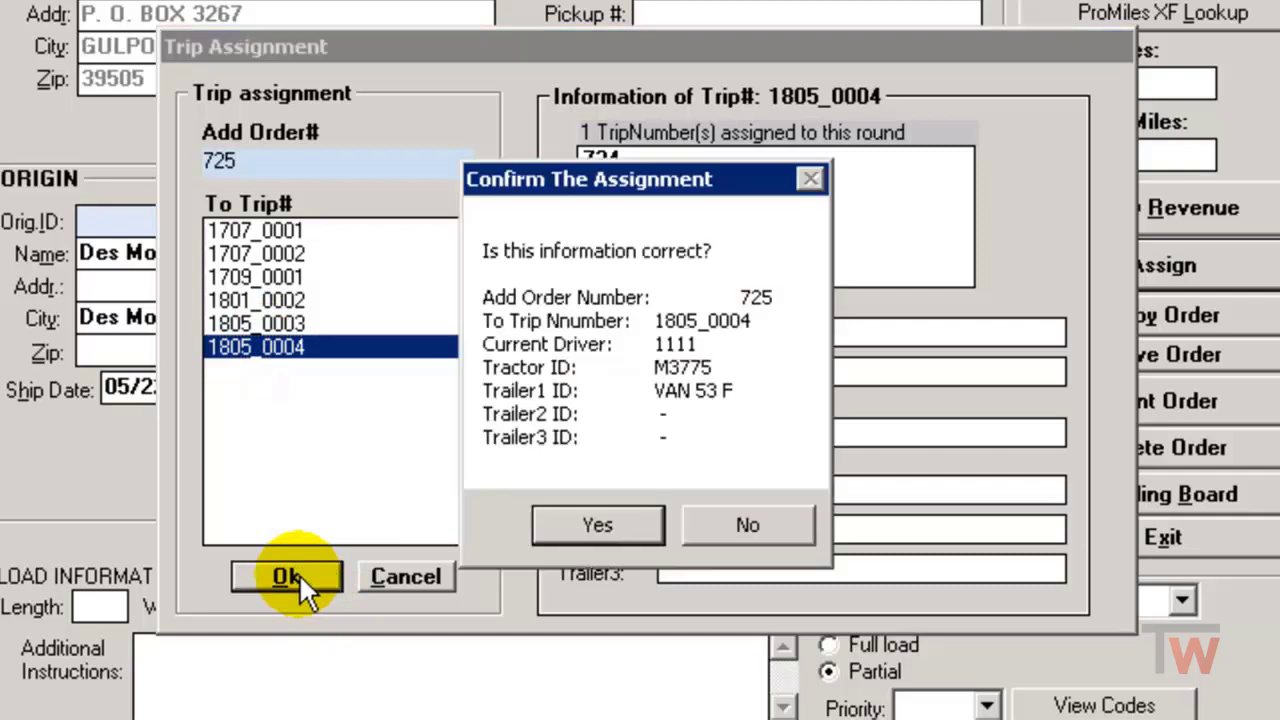
pyautogui.click(593, 526)
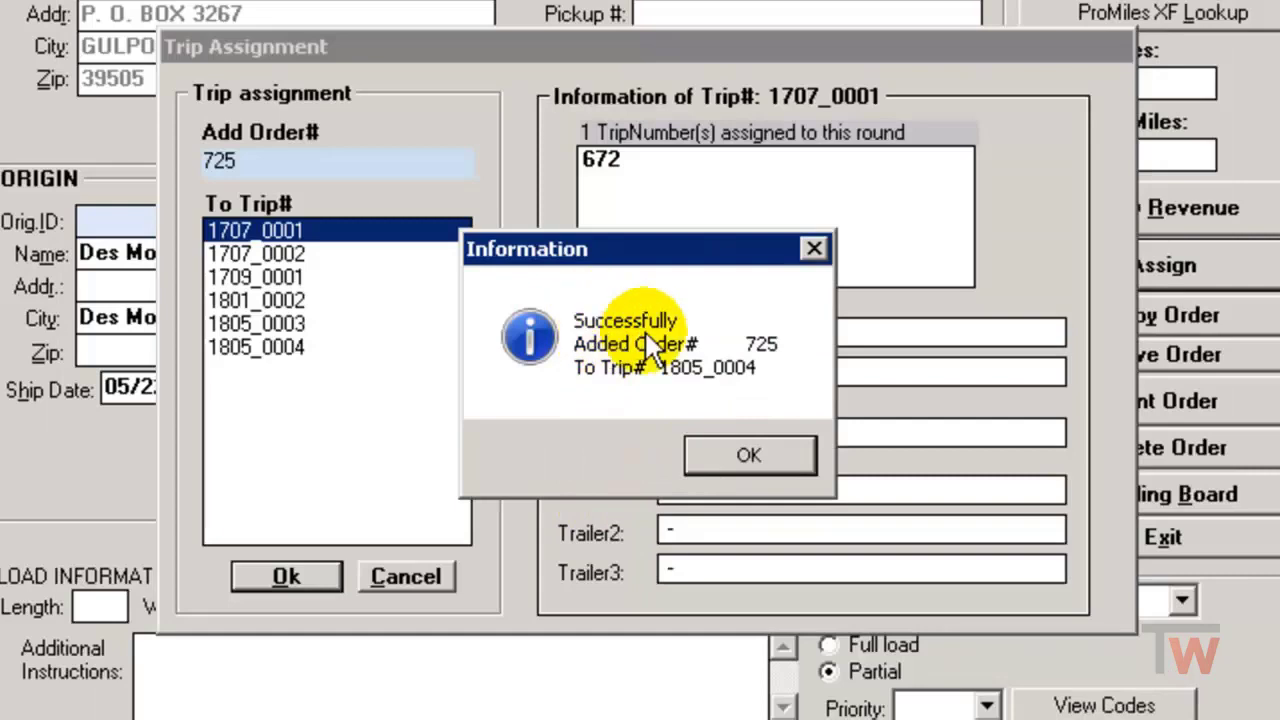
pyautogui.click(748, 455)
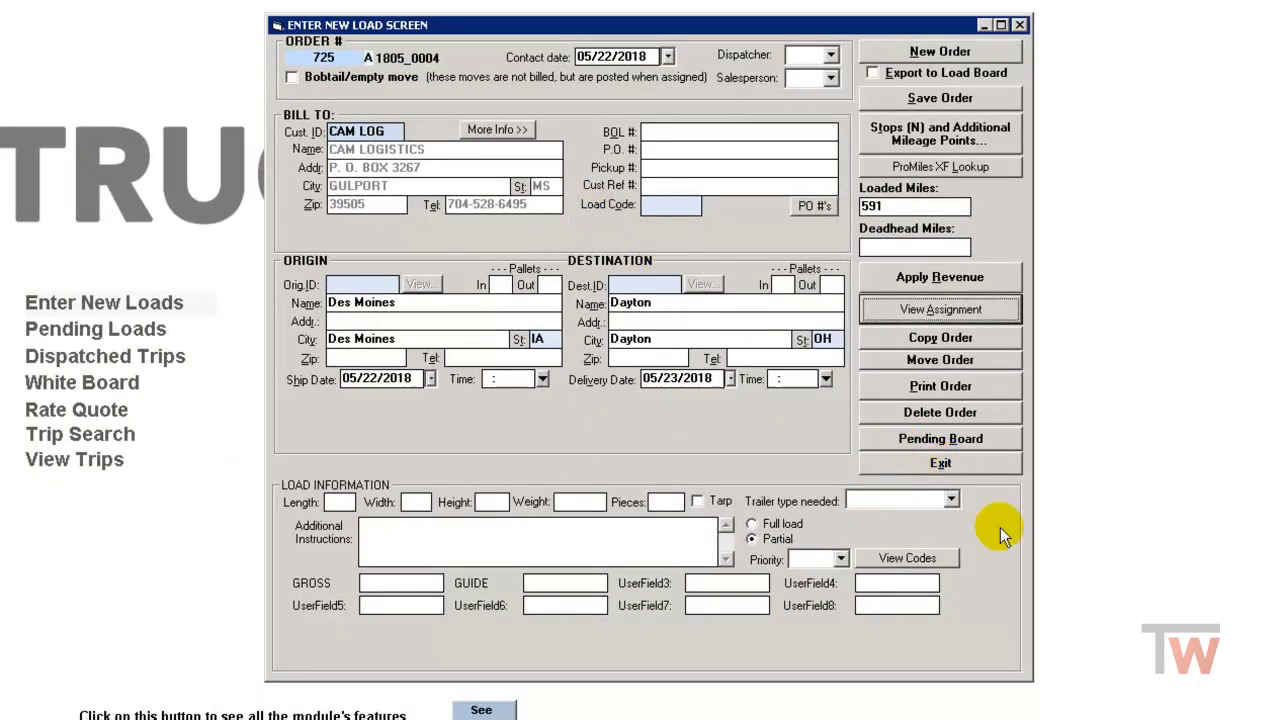
# Exit the load entry screen and open trip 1805_0004 for updating in the dispatched trips
pyautogui.click(945, 463)
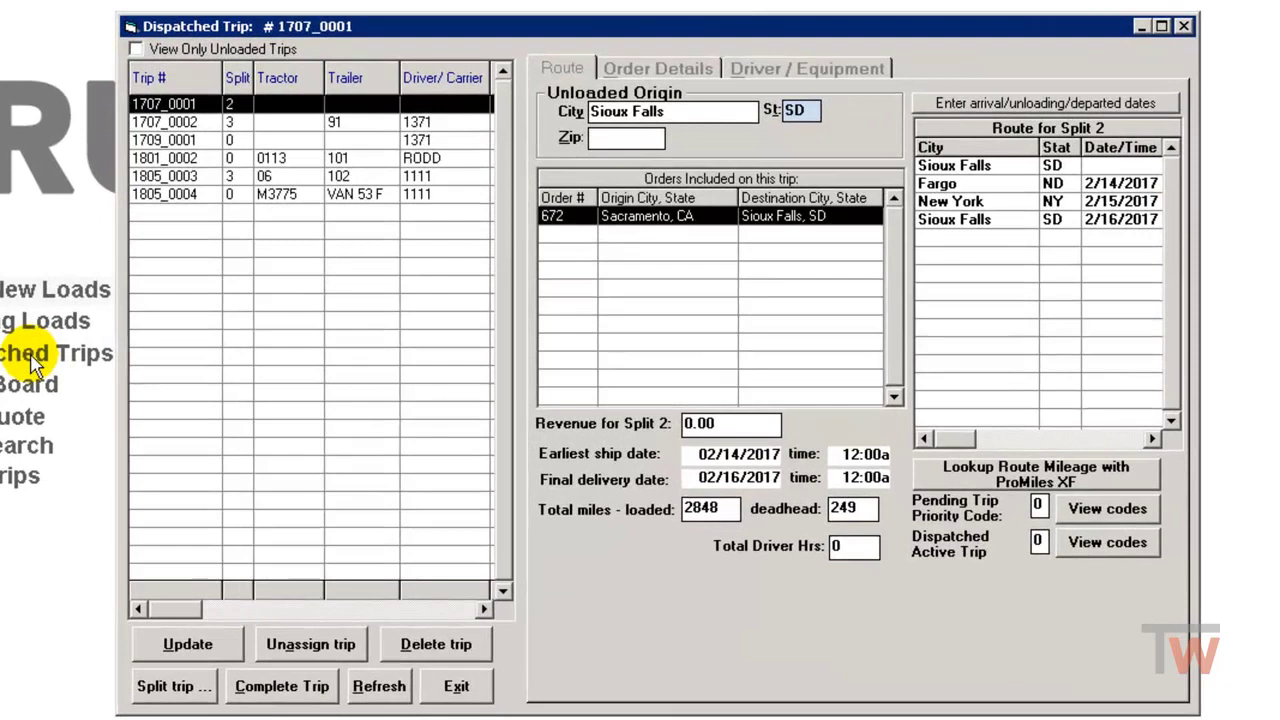
pyautogui.click(170, 195)
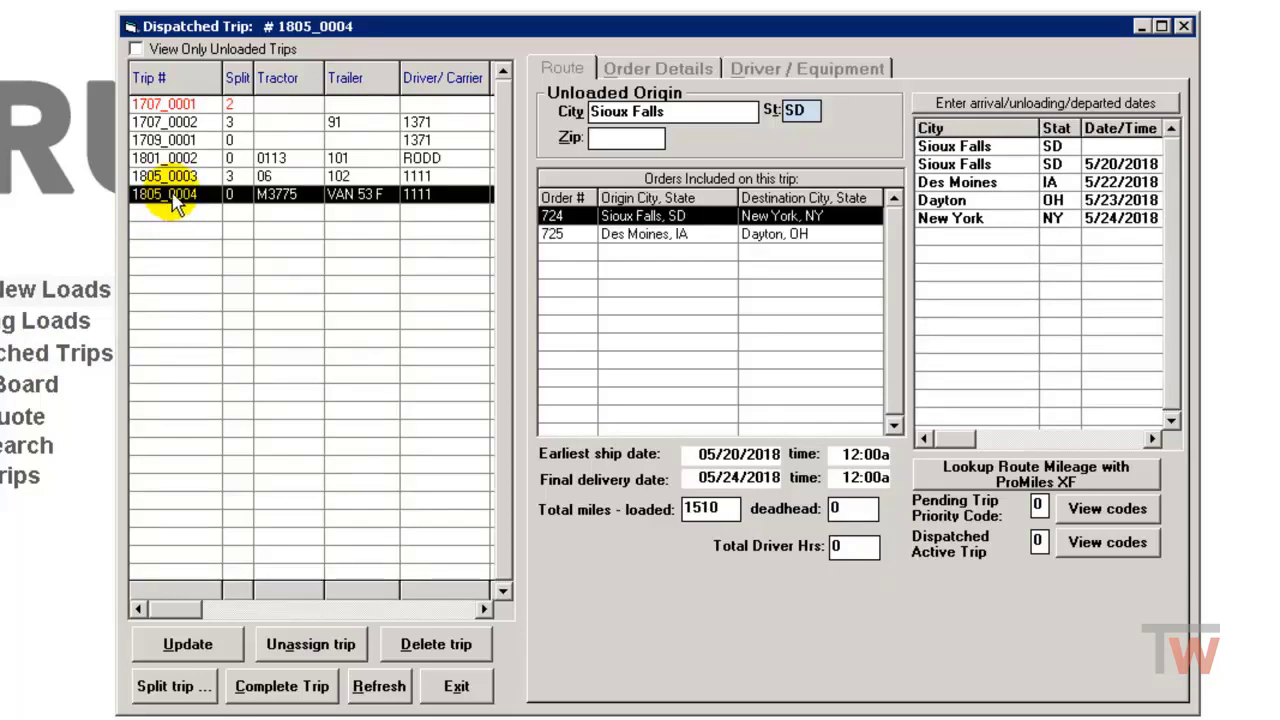
pyautogui.click(186, 643)
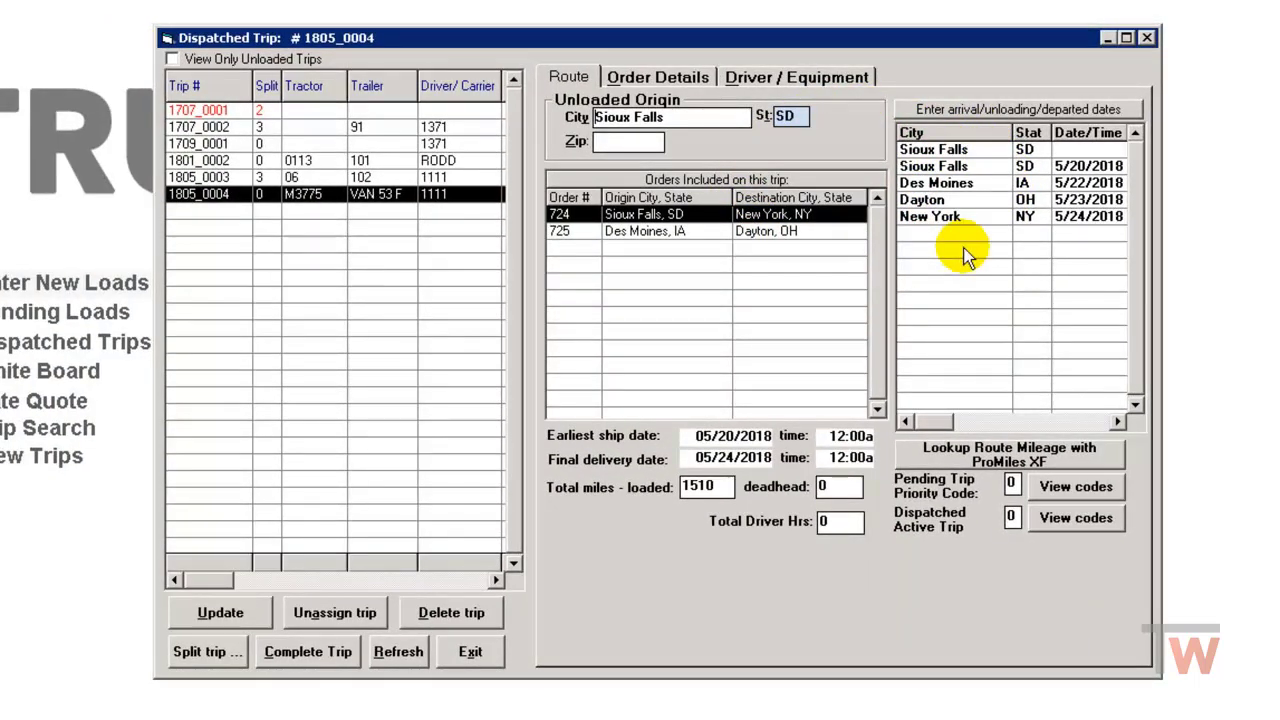
# Review the order details of the CAM LOG order on the trip, and exit the dispatched trips
pyautogui.click(666, 80)
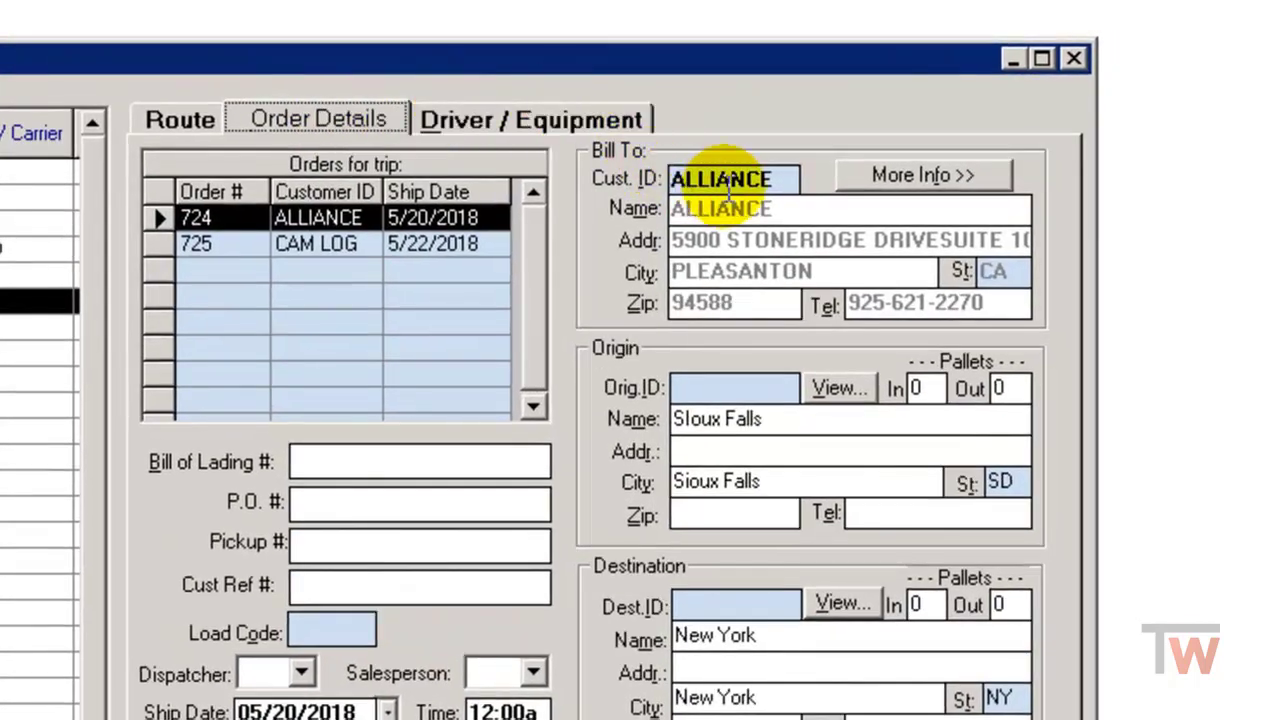
pyautogui.click(222, 243)
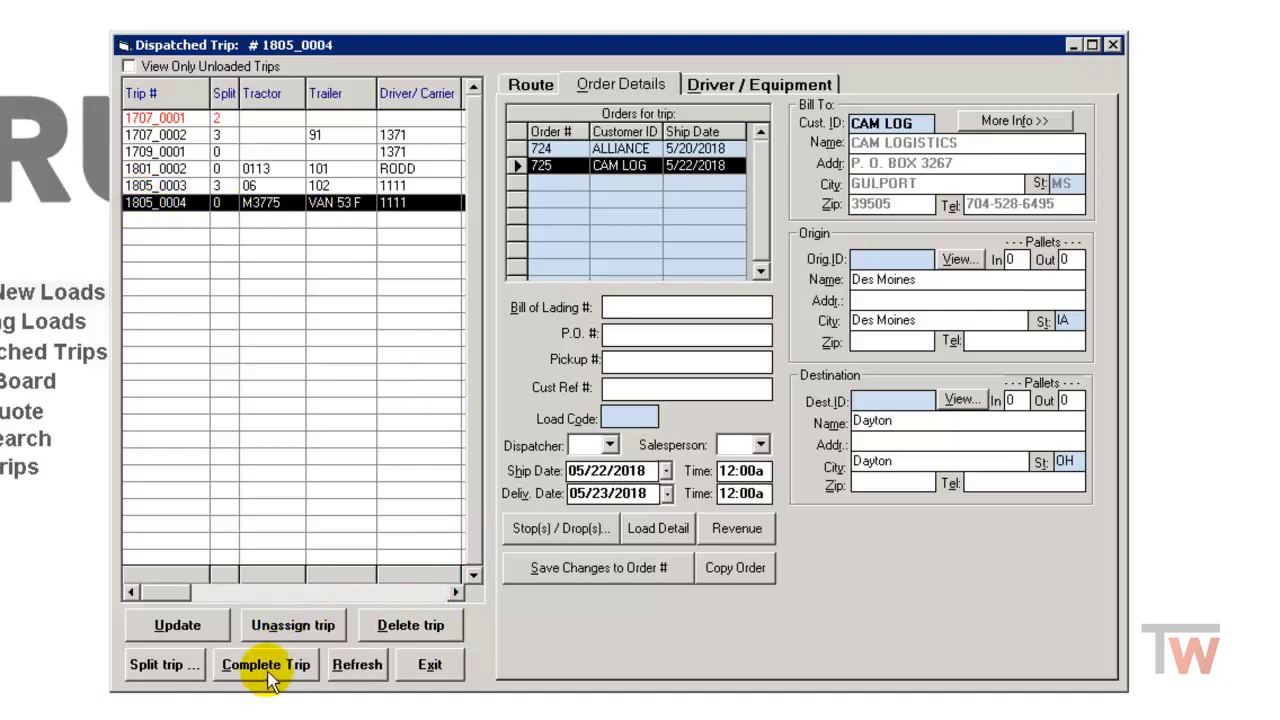
pyautogui.click(440, 670)
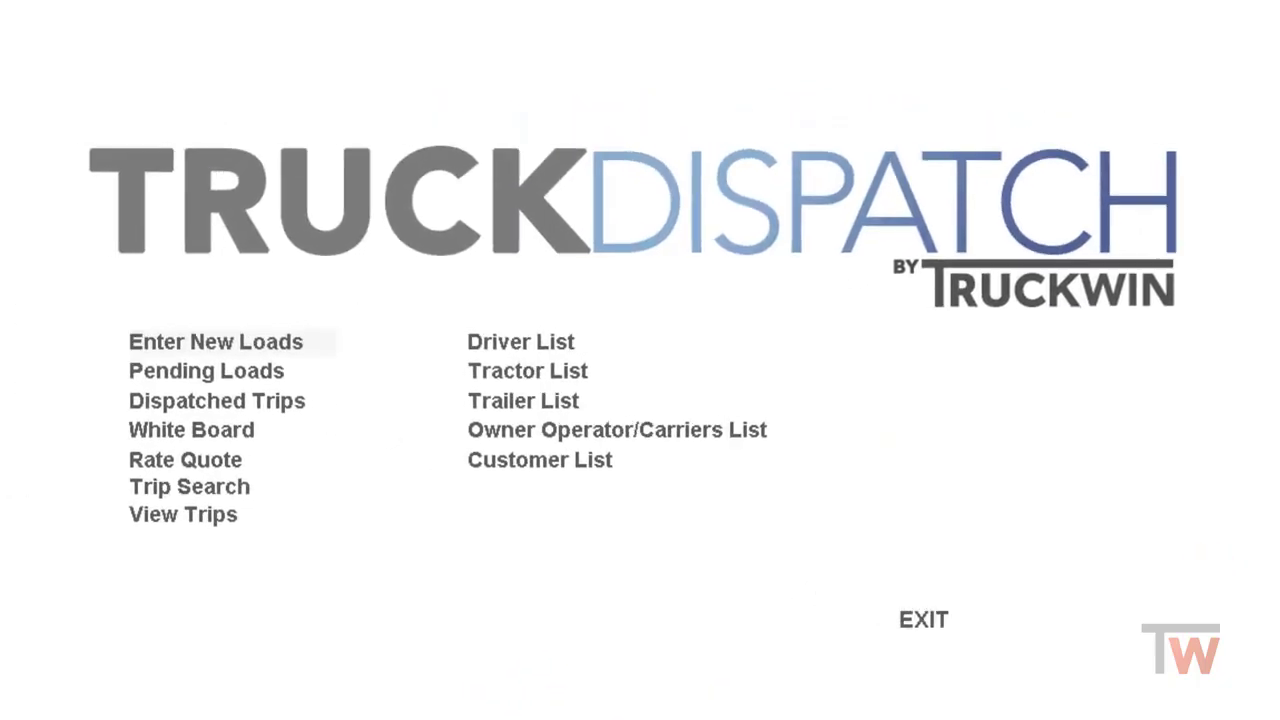